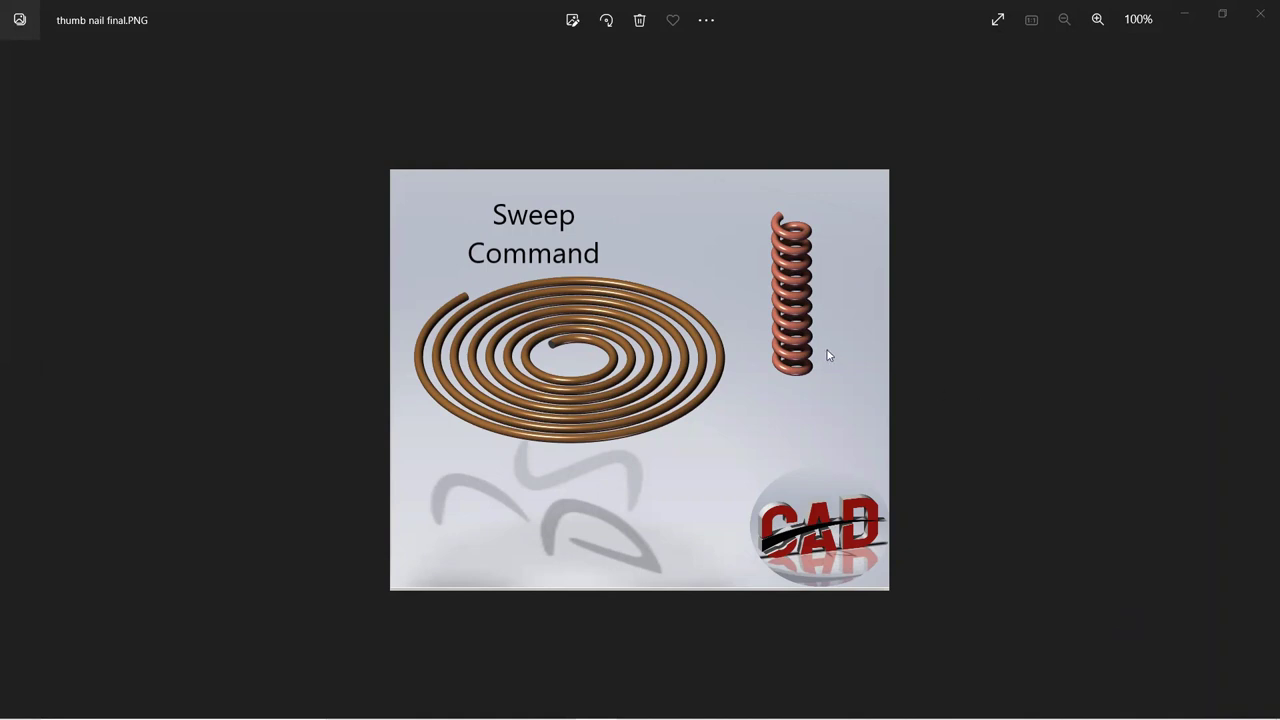
# Start a sketch on the Top Plane and draw a circle centred on the origin.
pyautogui.click(1186, 16)
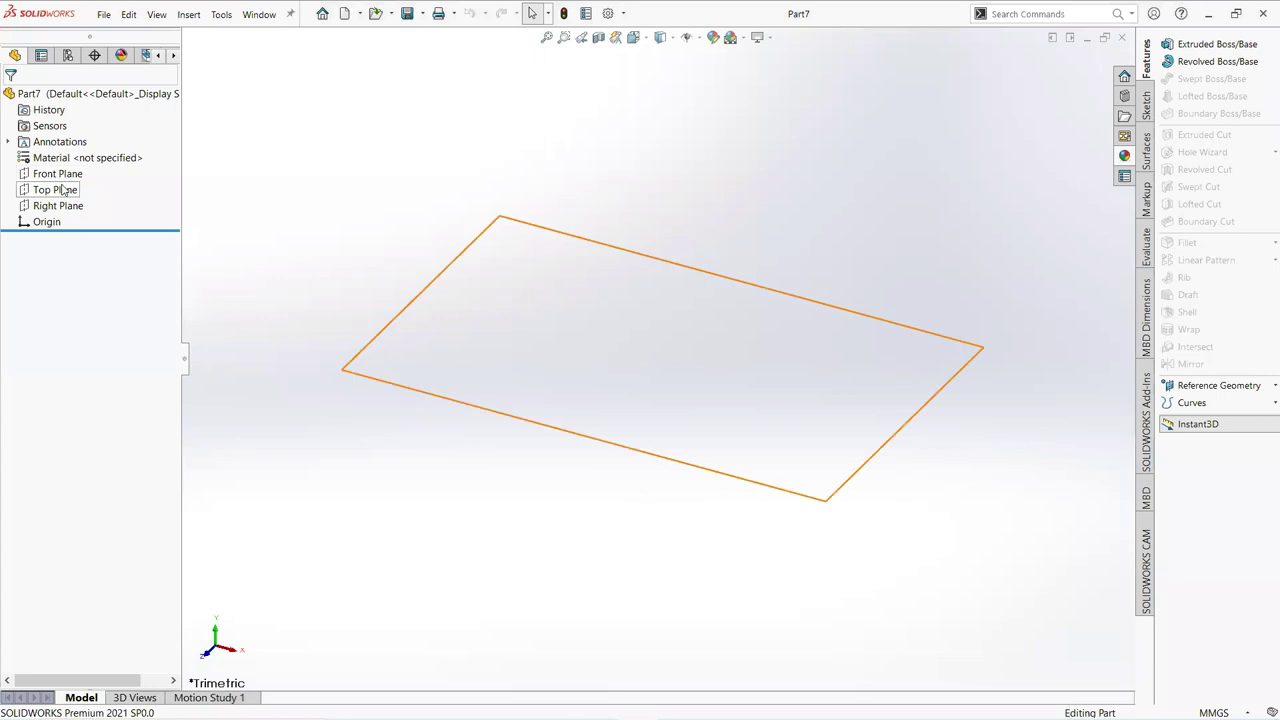
pyautogui.click(63, 190)
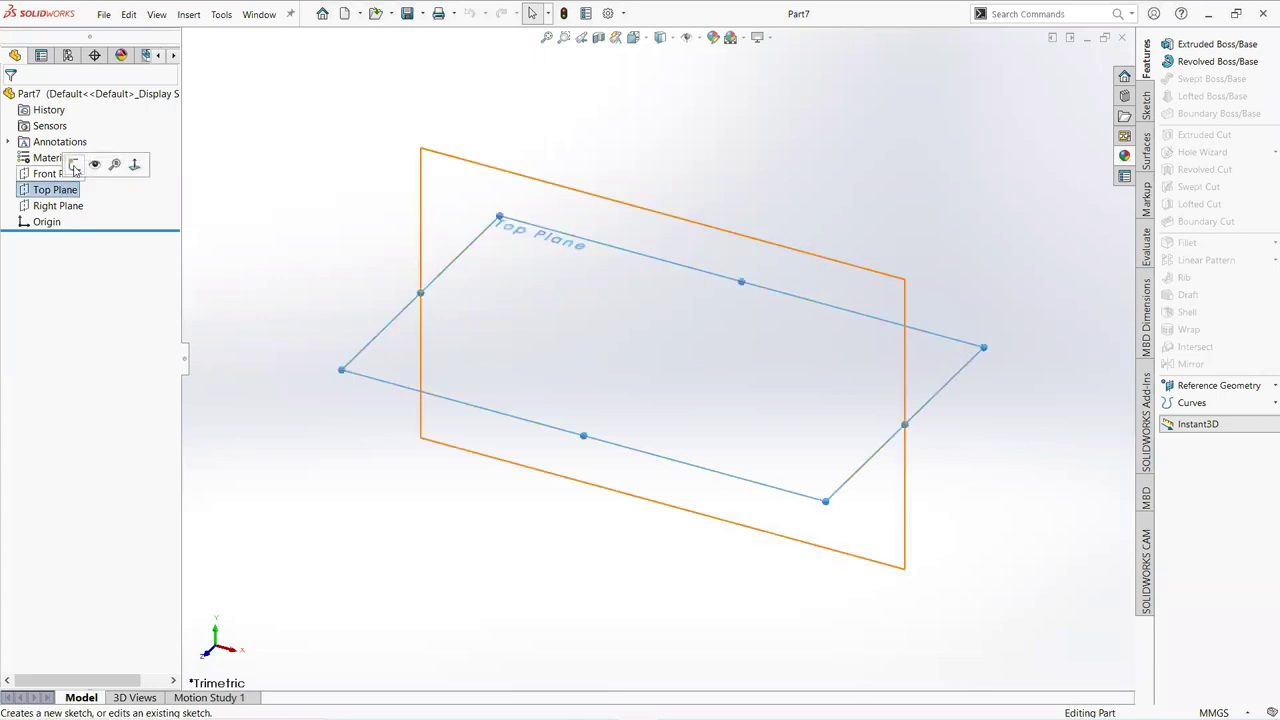
pyautogui.click(138, 160)
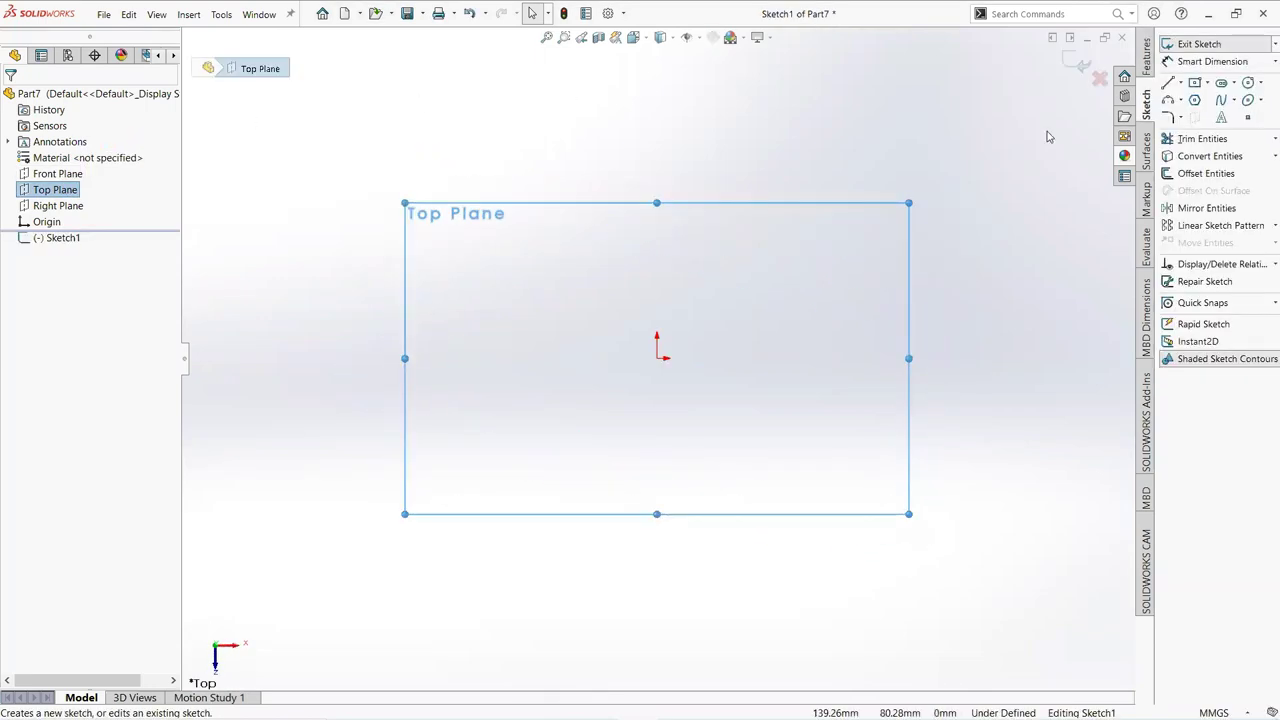
pyautogui.click(1248, 82)
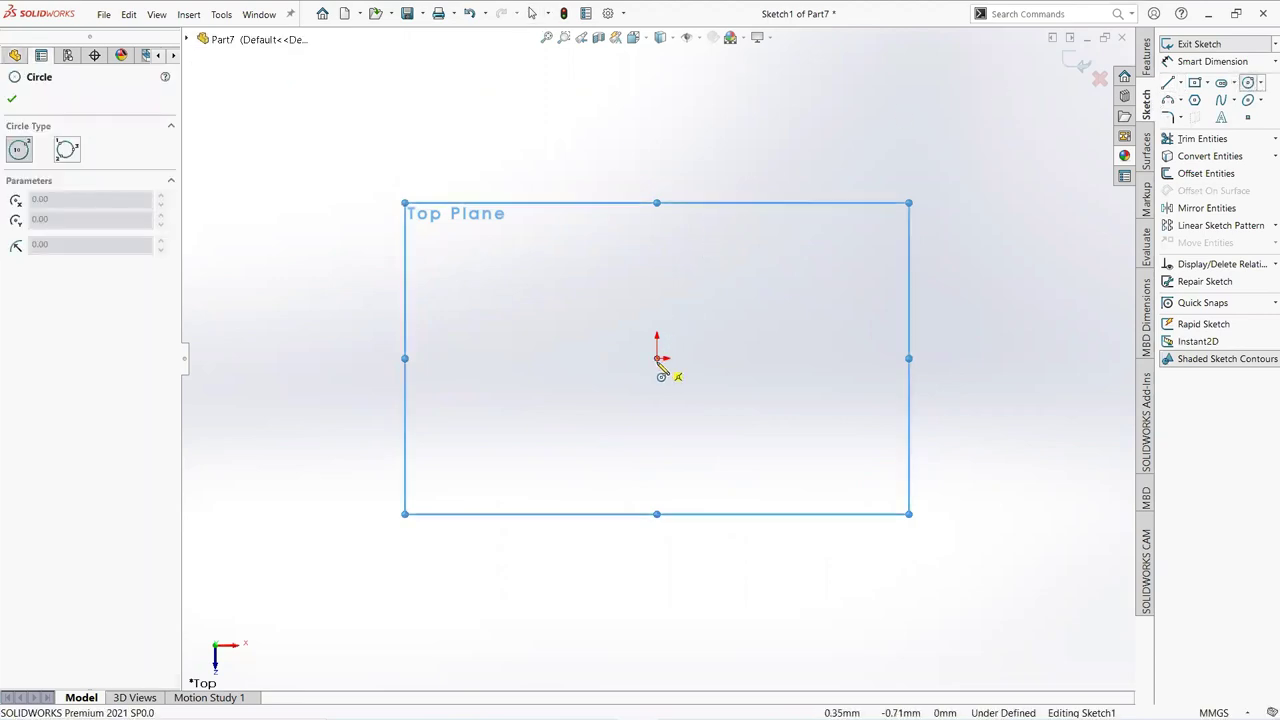
pyautogui.click(656, 358)
pyautogui.click(766, 309)
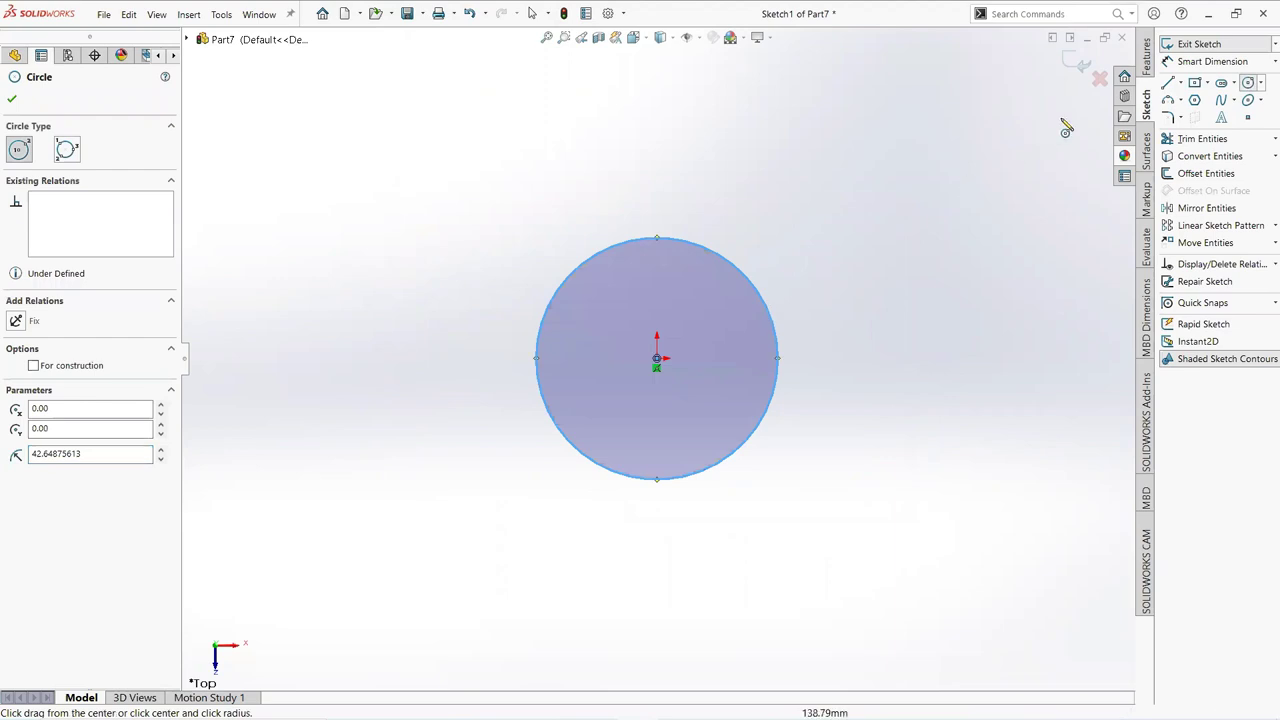
pyautogui.click(1248, 82)
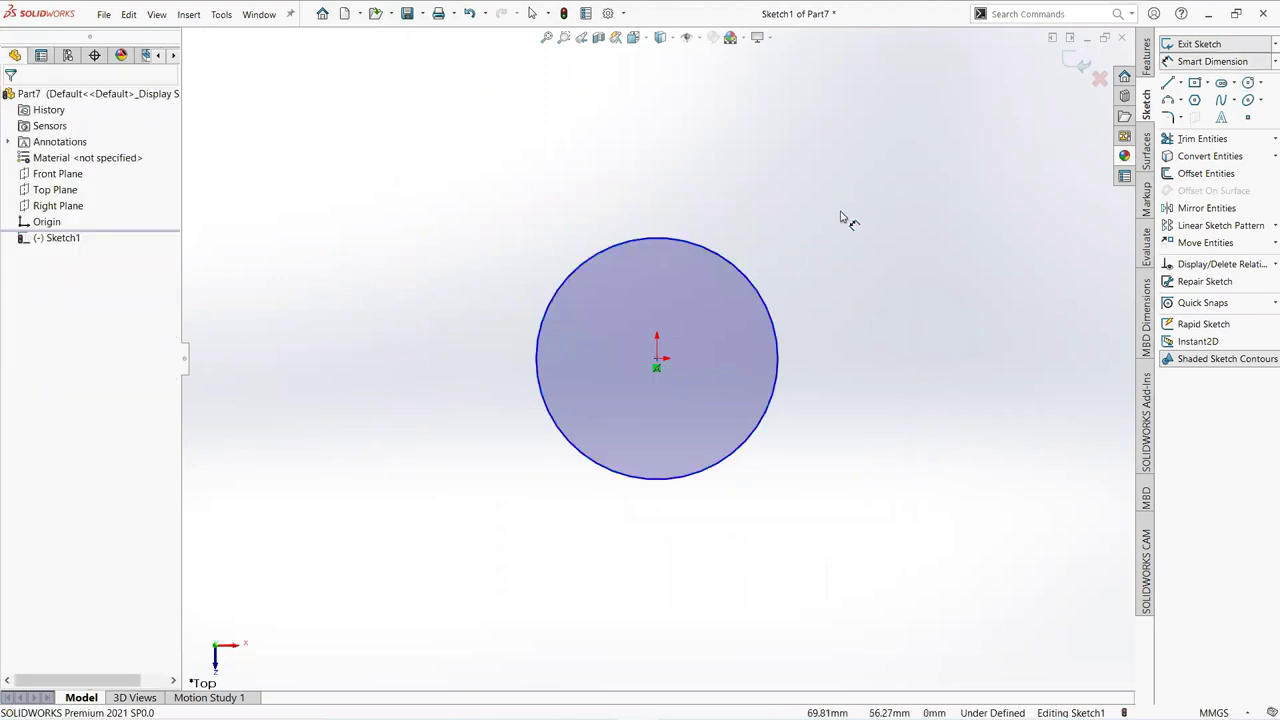
# Dimension the circle's diameter to 15 mm.
pyautogui.click(757, 300)
pyautogui.click(837, 254)
pyautogui.click(820, 244)
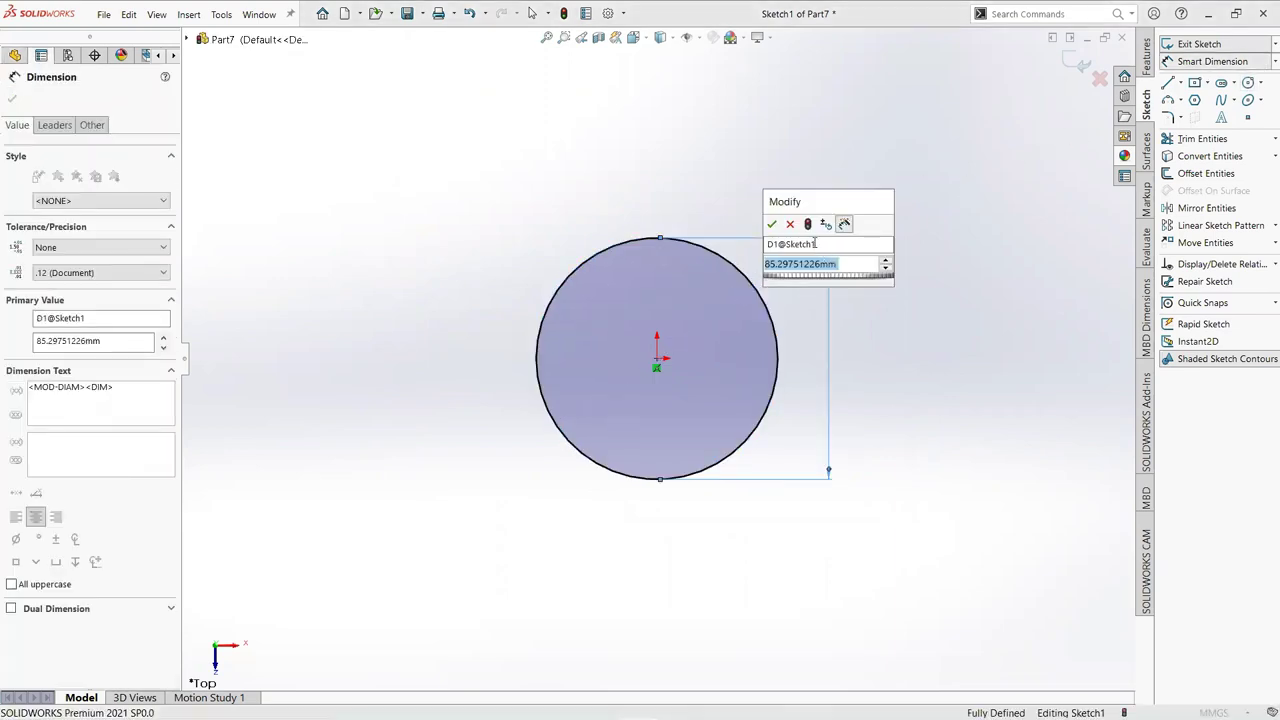
pyautogui.write('15')
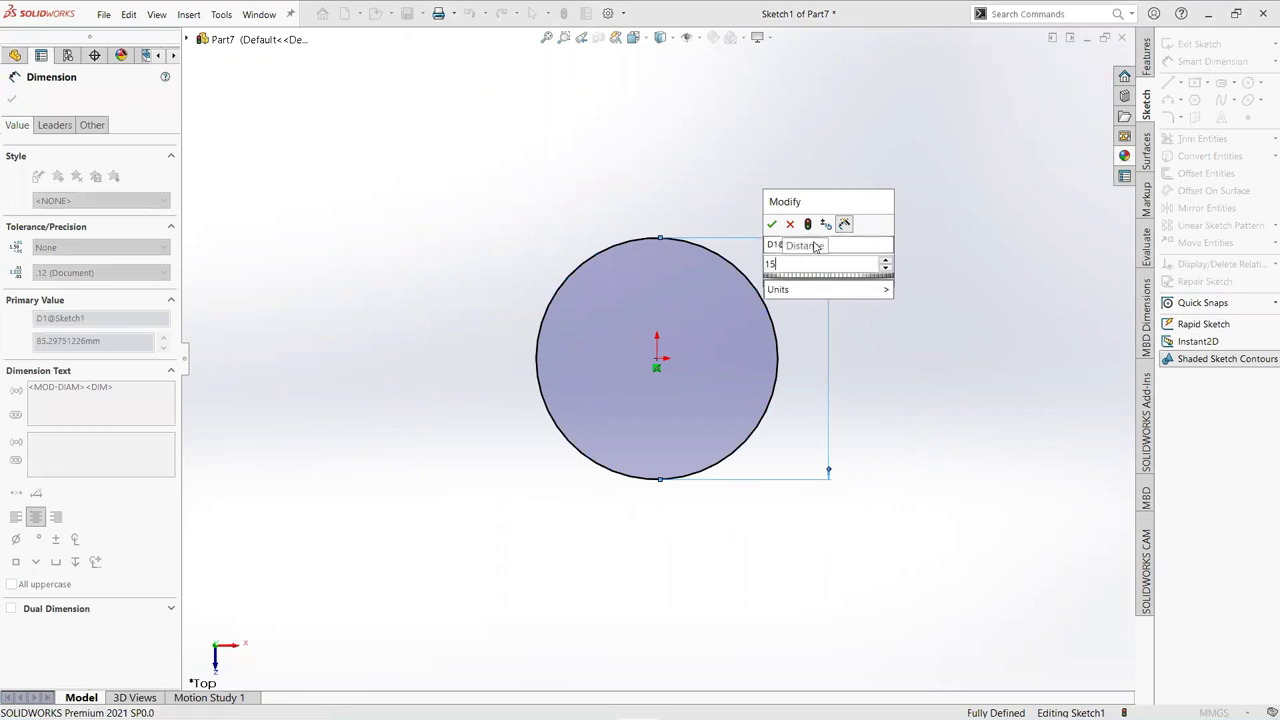
pyautogui.press('Return')
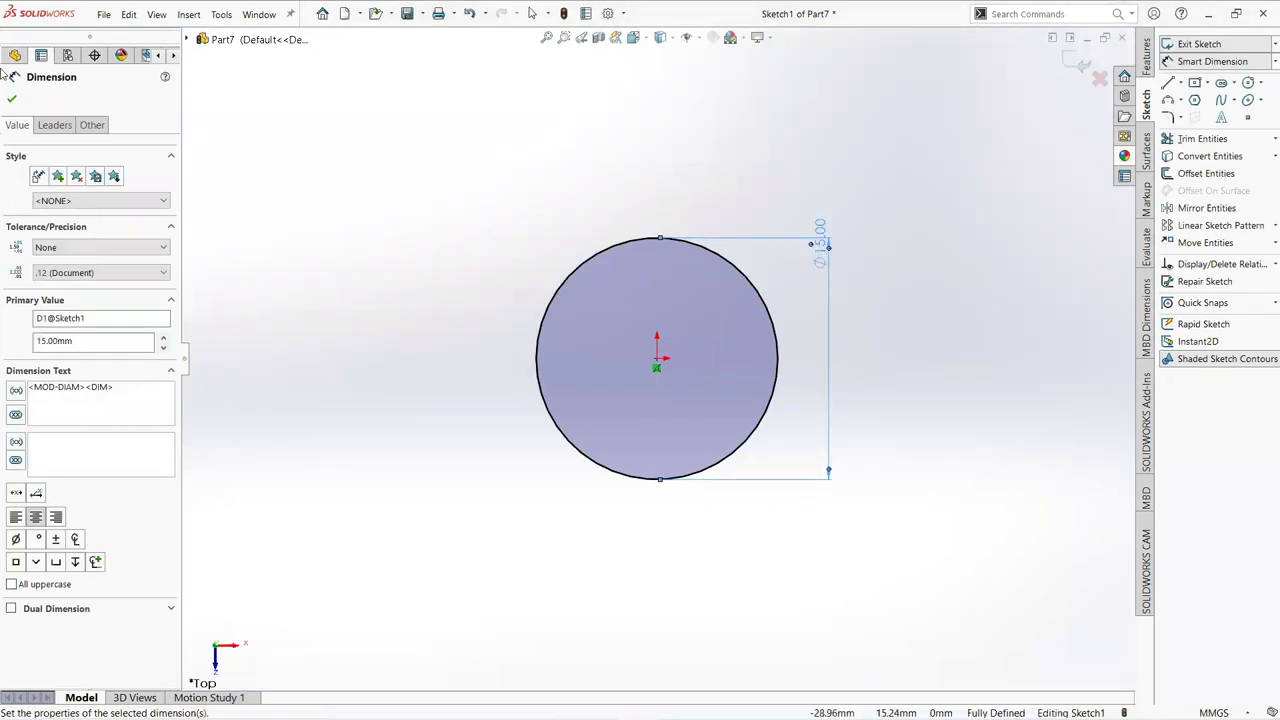
pyautogui.click(12, 100)
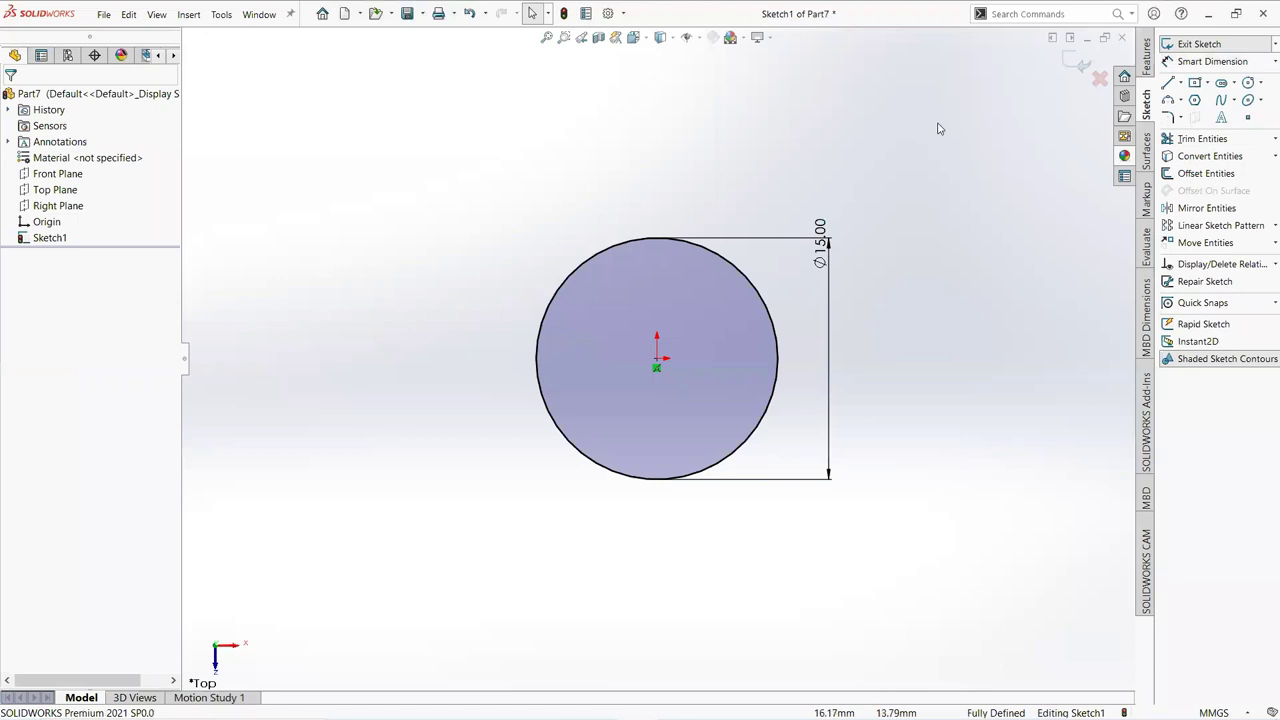
# Build a Pitch and Revolution helix from the circle: constant 12 mm pitch, 10 revolutions.
pyautogui.click(1146, 60)
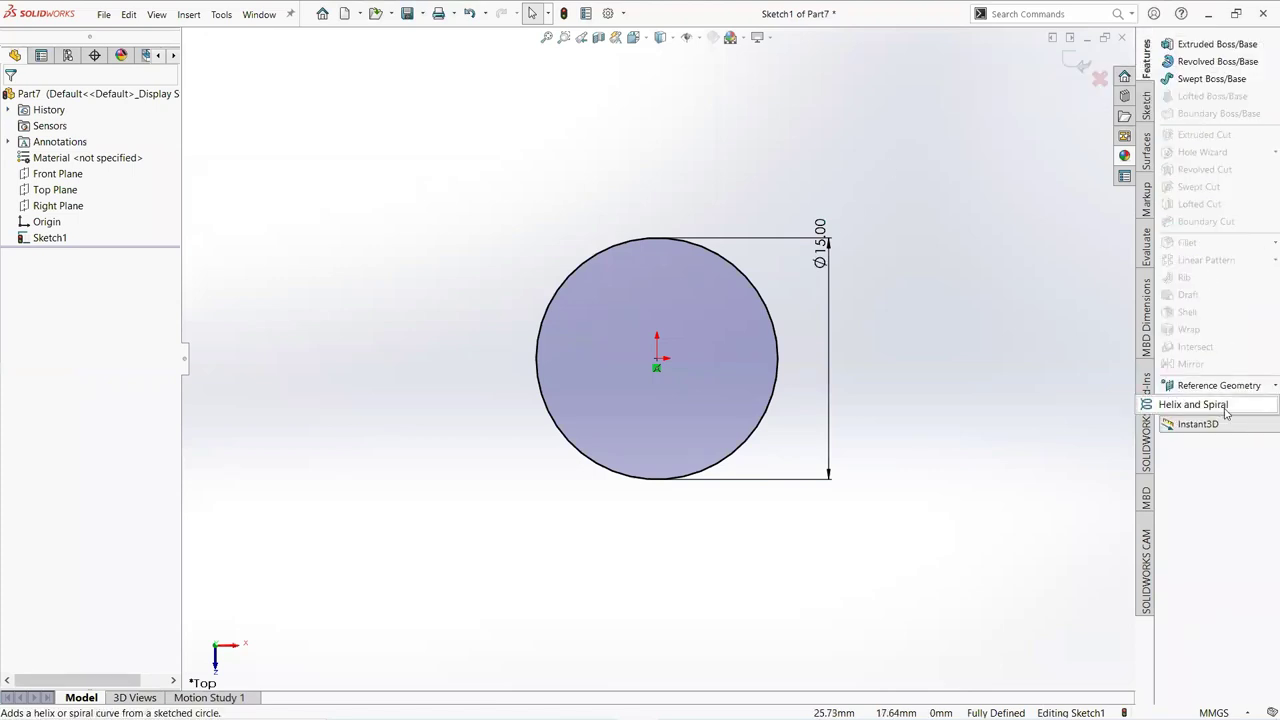
pyautogui.click(1200, 405)
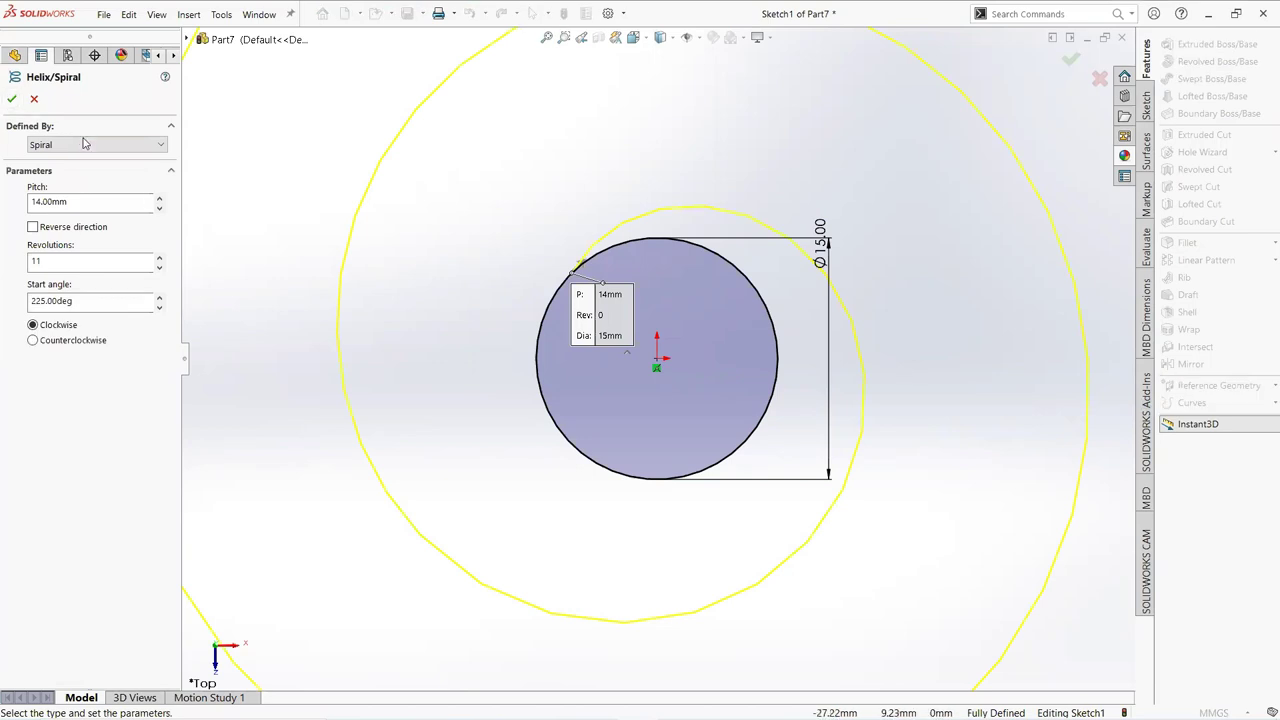
pyautogui.click(76, 145)
pyautogui.click(77, 160)
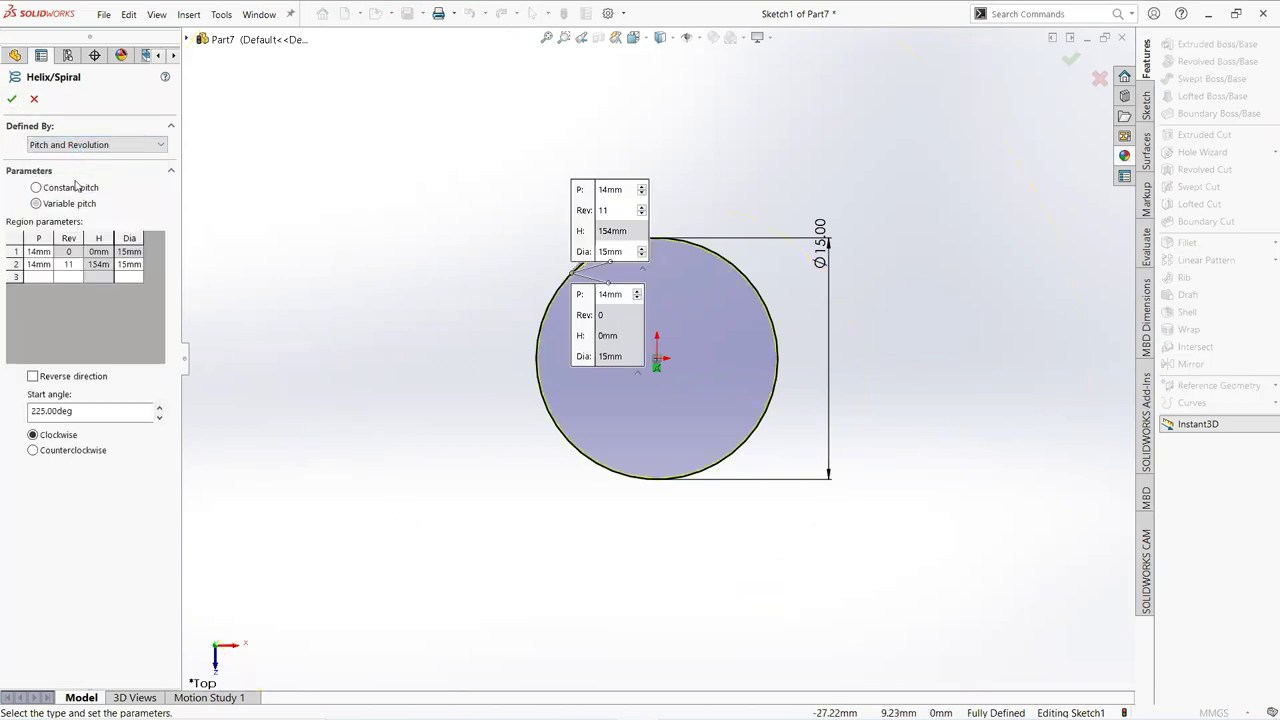
pyautogui.click(37, 189)
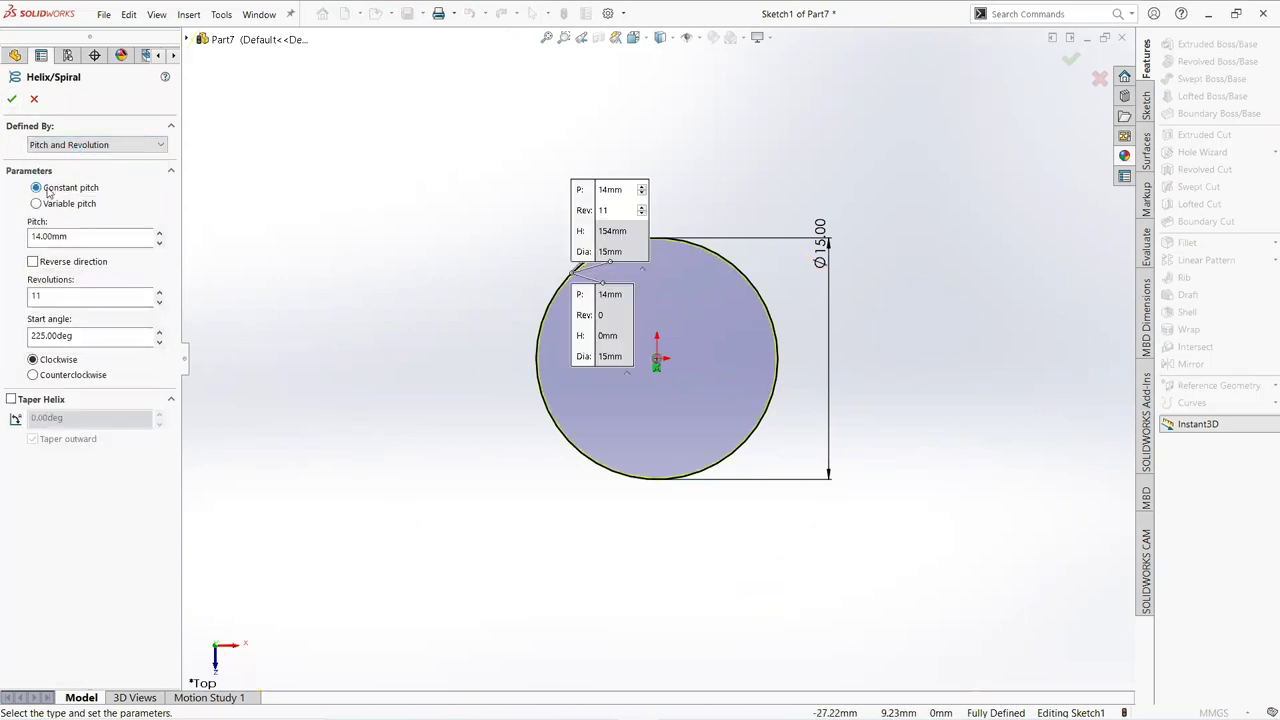
pyautogui.doubleClick(55, 236)
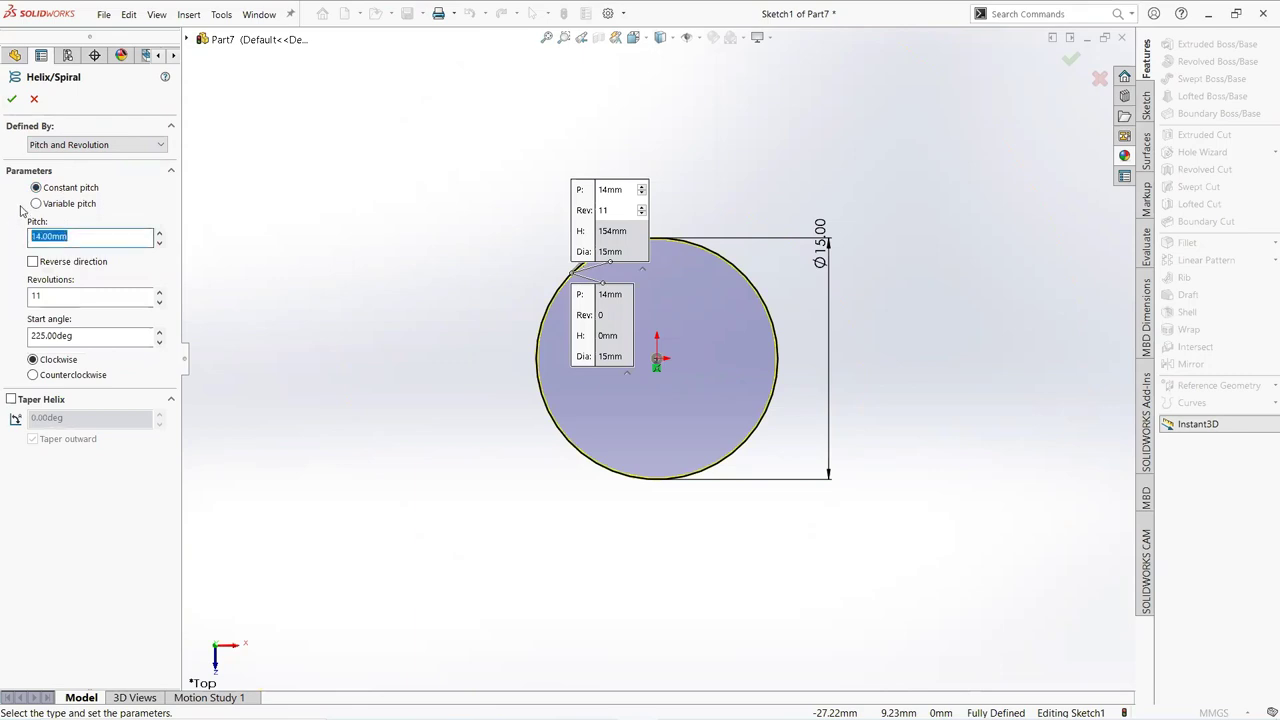
pyautogui.write('12')
pyautogui.click(52, 295)
pyautogui.write('10')
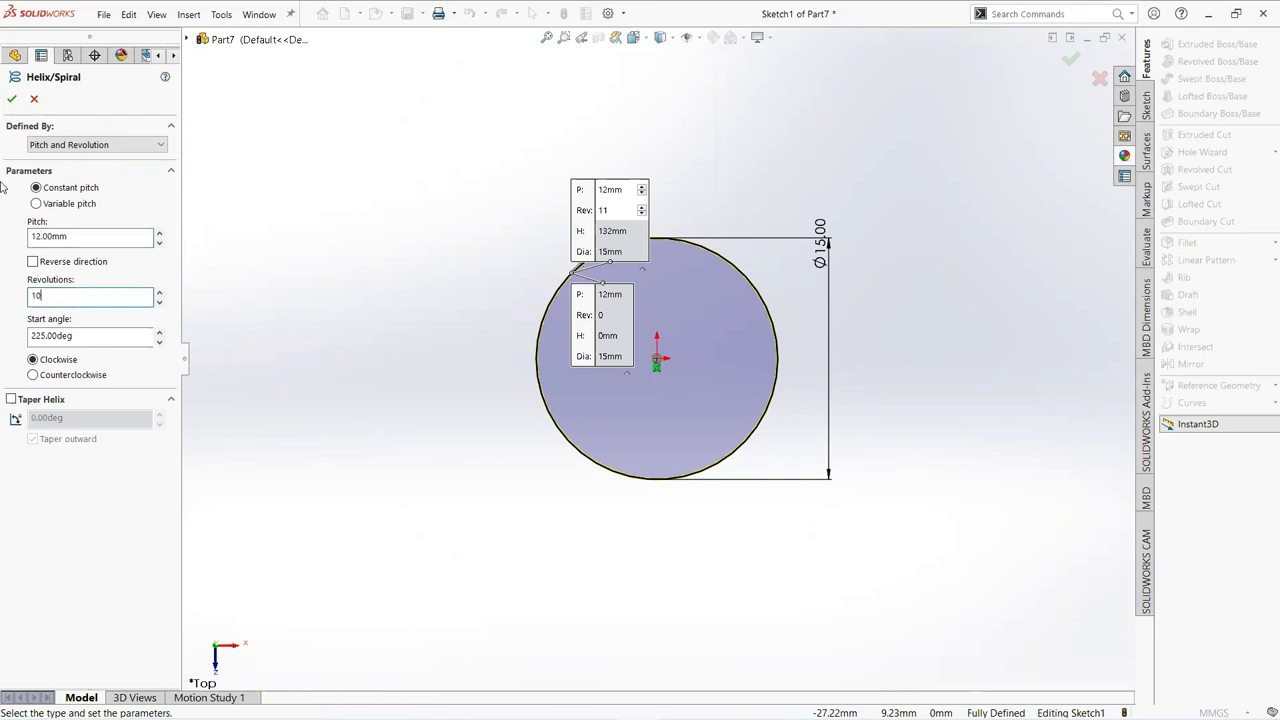
pyautogui.click(12, 98)
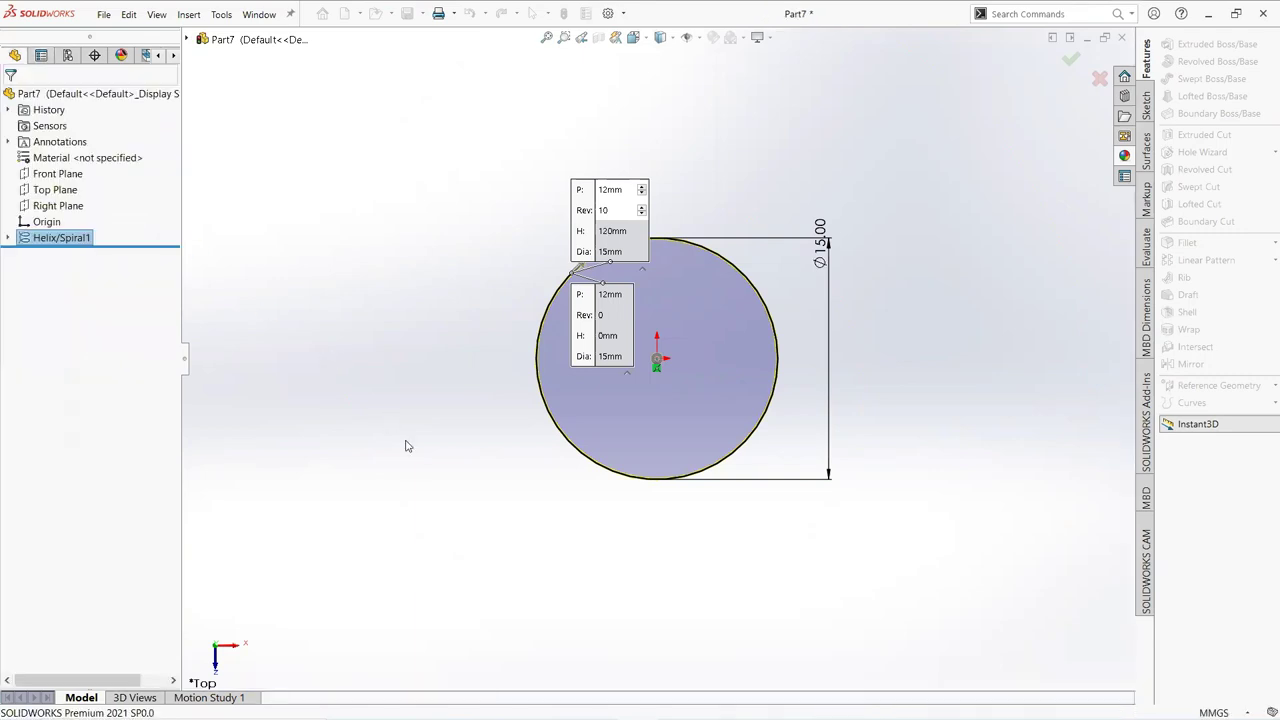
# Create Plane1 perpendicular to the helix at its end point, then select Plane1.
pyautogui.moveTo(414, 387); pyautogui.dragTo(459, 315, button='middle')
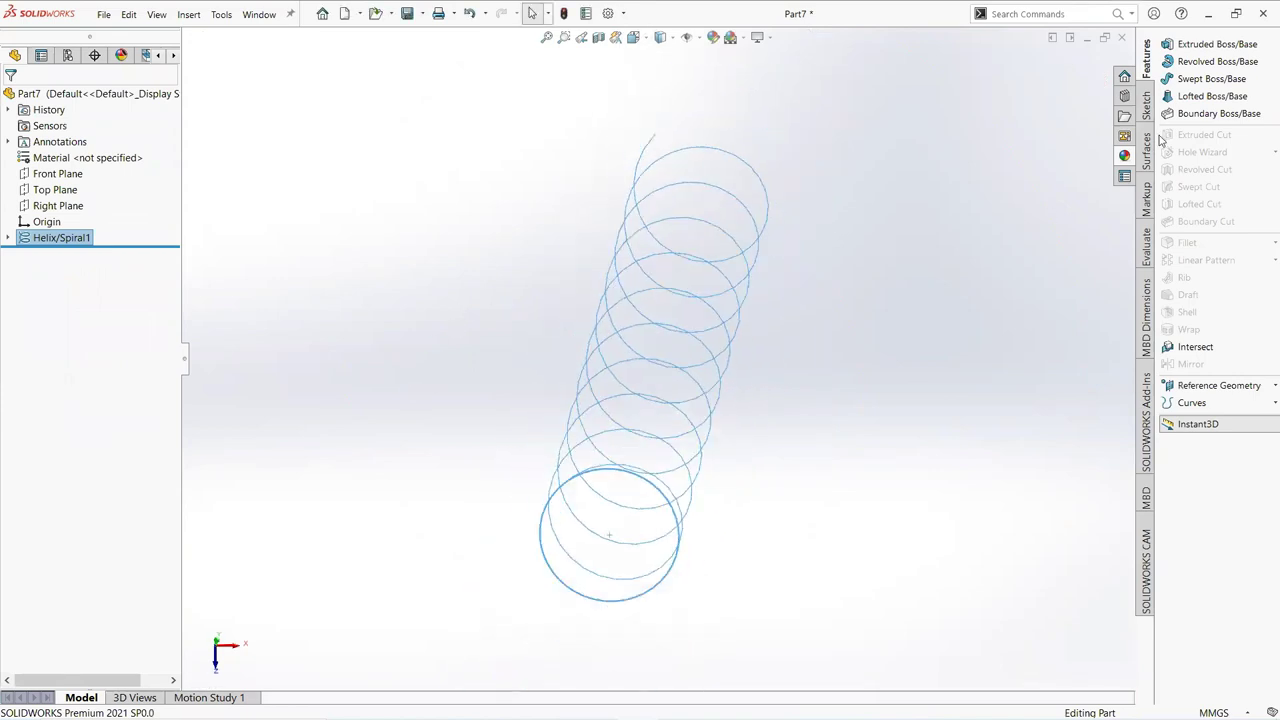
pyautogui.click(1216, 396)
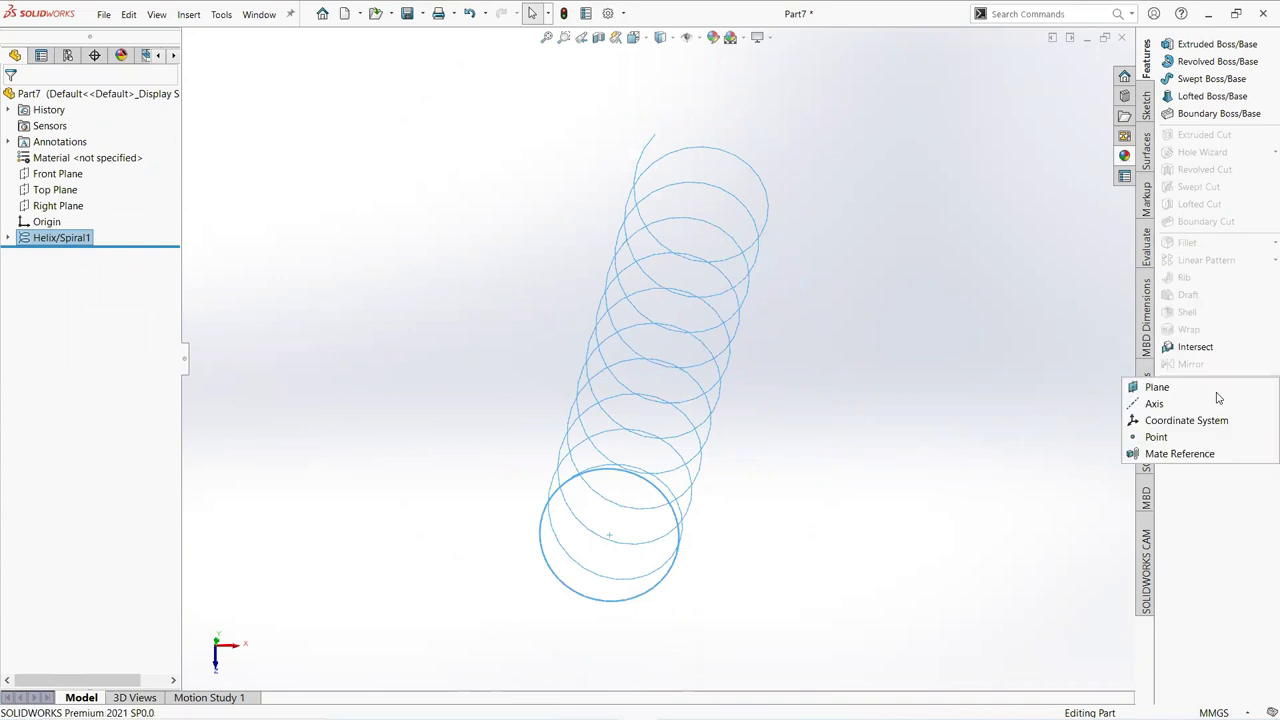
pyautogui.click(1157, 387)
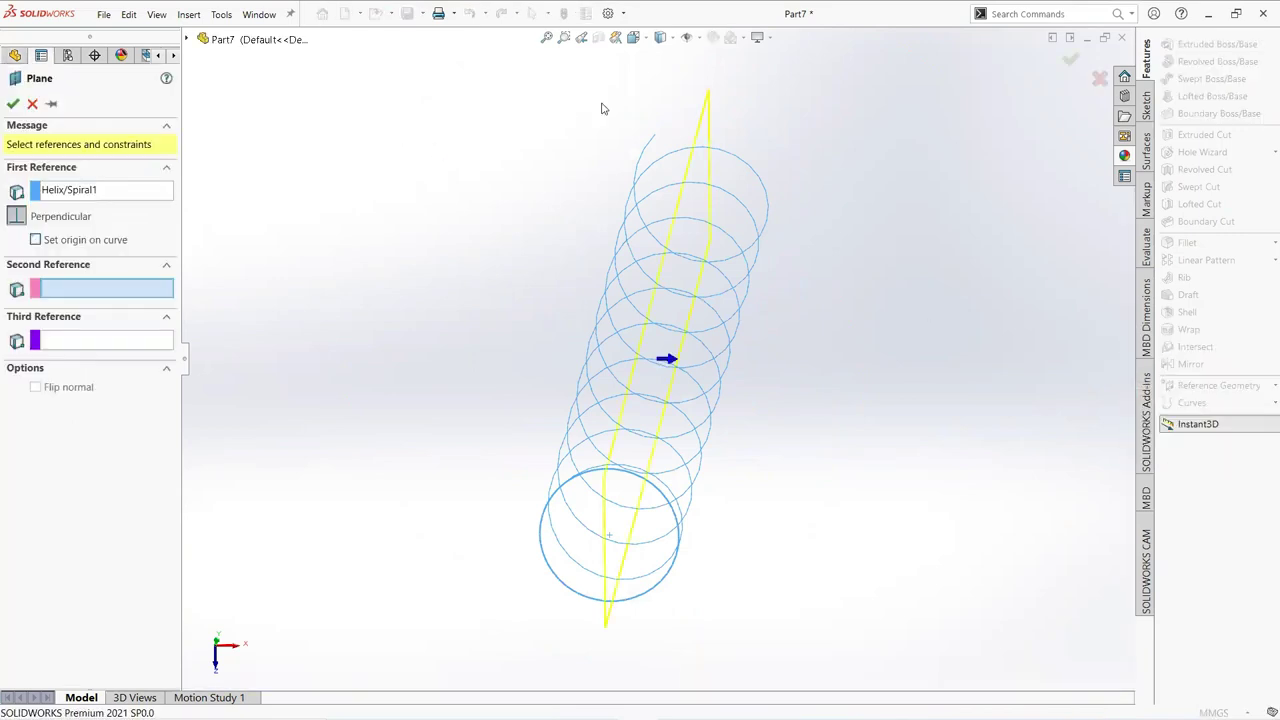
pyautogui.click(655, 134)
pyautogui.click(13, 104)
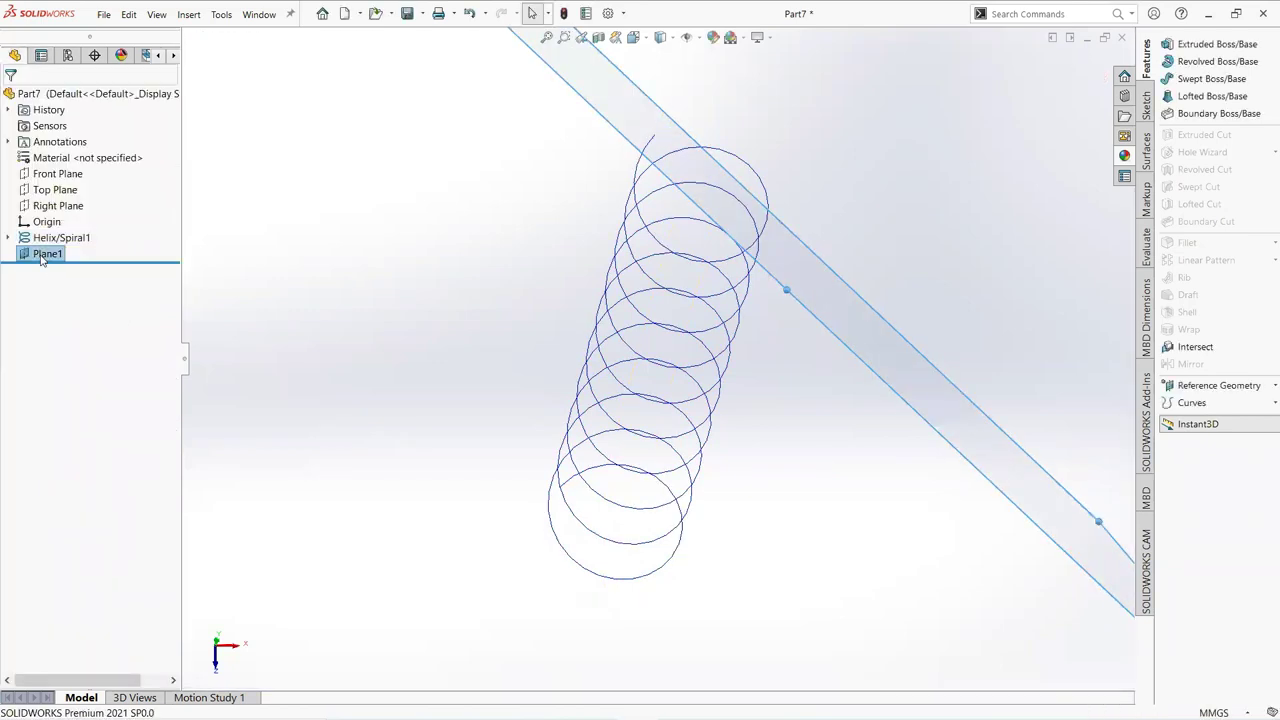
pyautogui.click(44, 255)
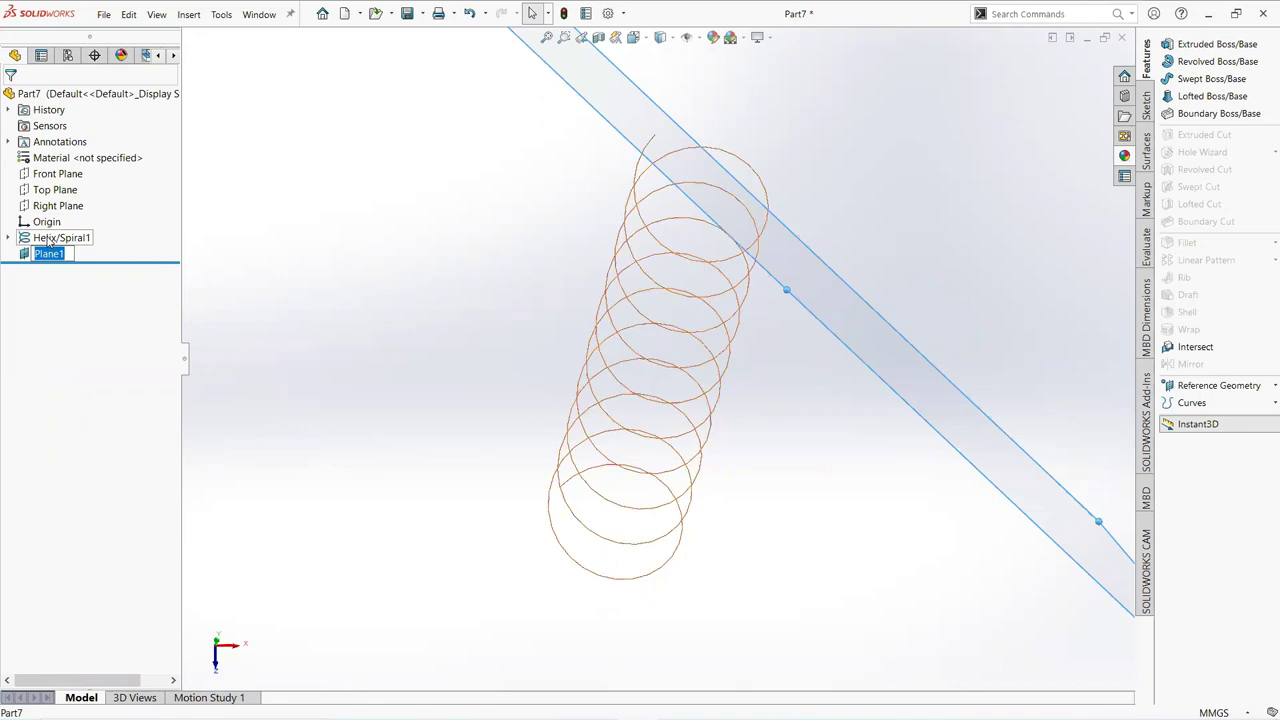
pyautogui.click(56, 251)
# On Plane1, draw a circle centred on the helix's top end, dimensioned 4 mm diameter.
pyautogui.click(56, 235)
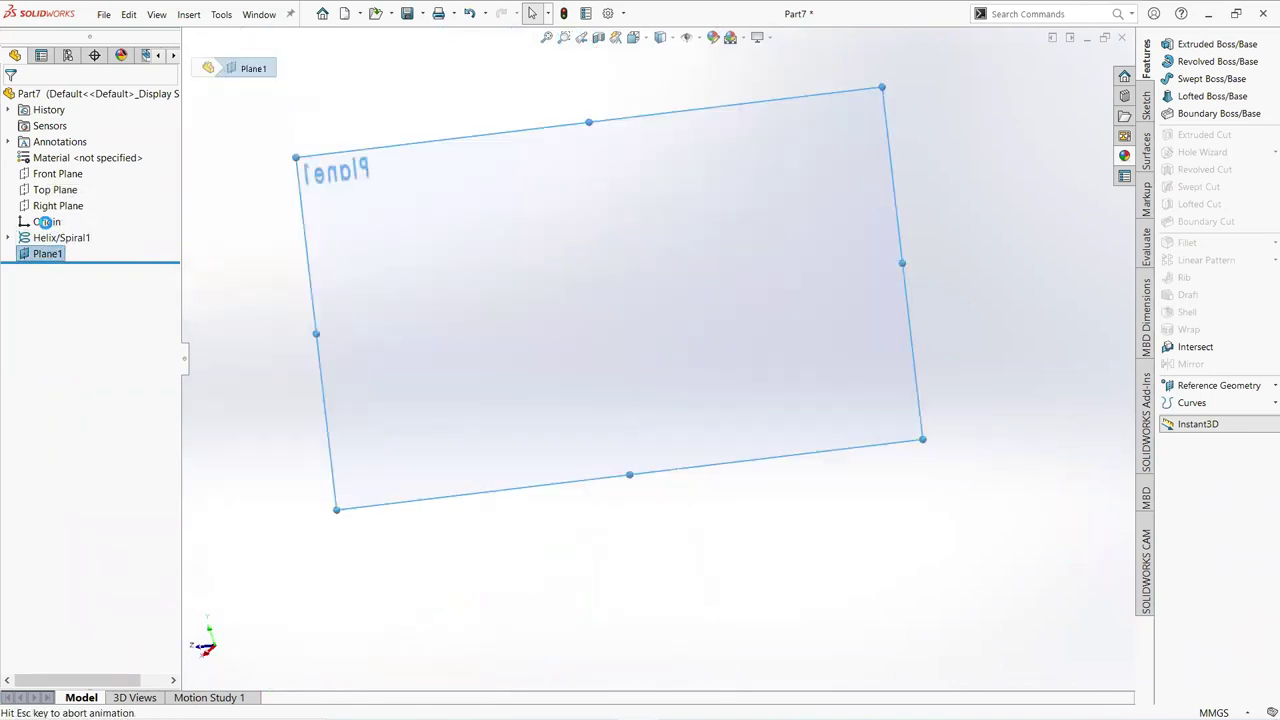
pyautogui.click(1248, 85)
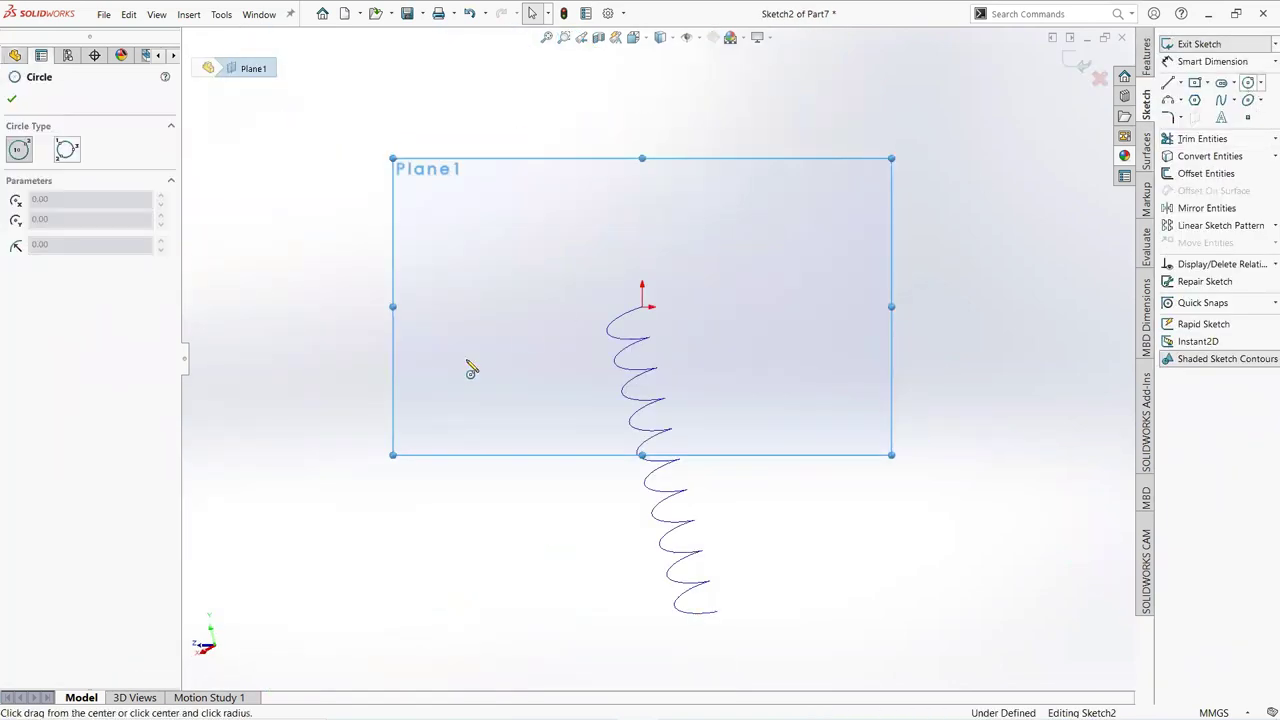
pyautogui.click(644, 308)
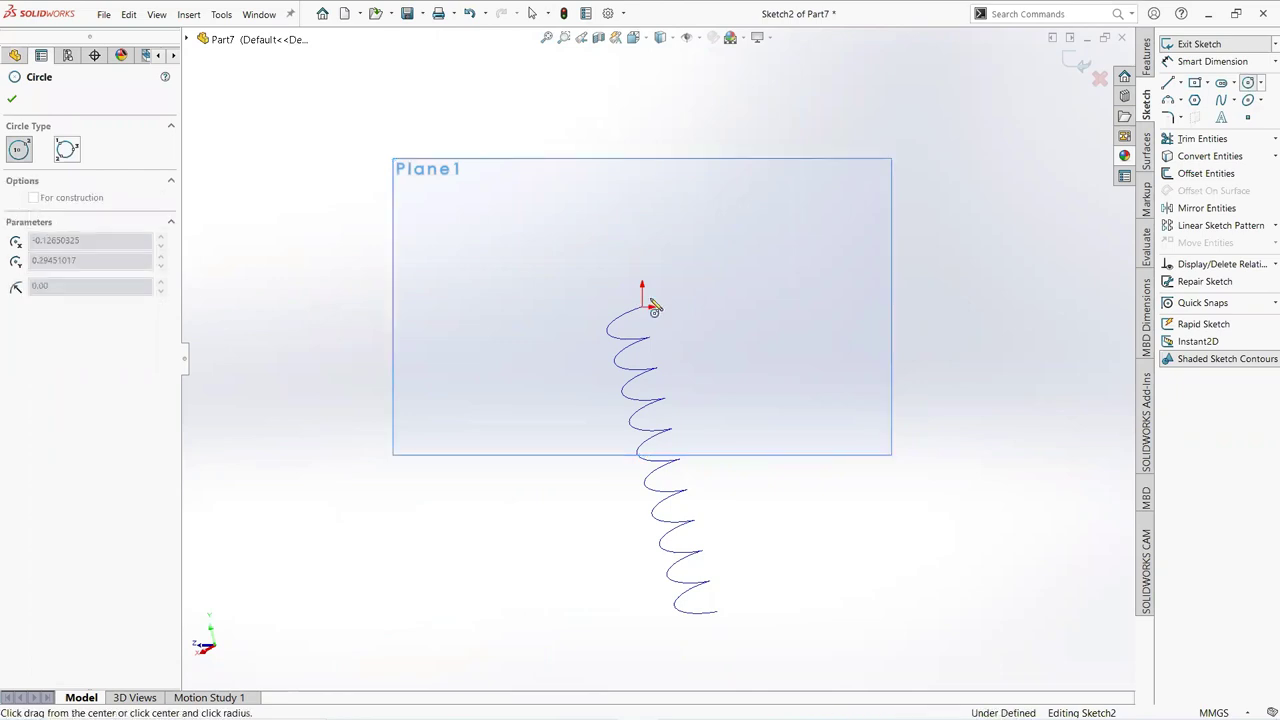
pyautogui.click(655, 304)
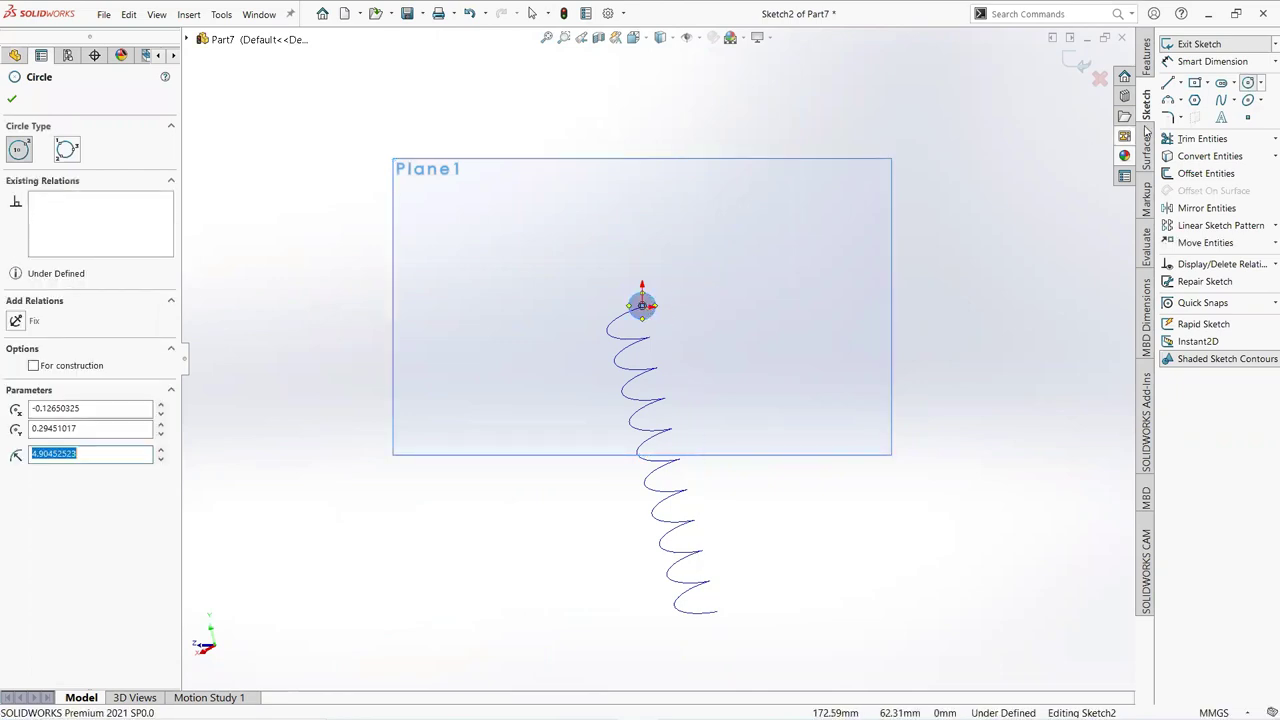
pyautogui.click(1212, 61)
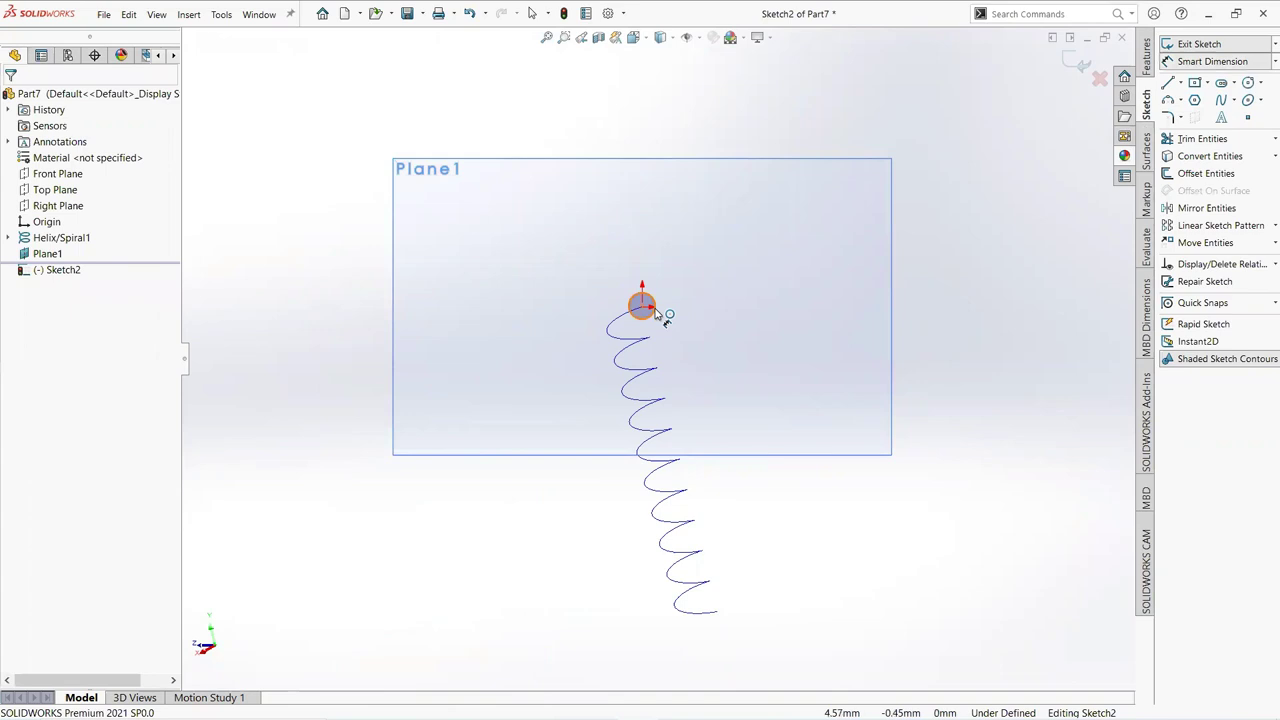
pyautogui.click(660, 314)
pyautogui.click(738, 345)
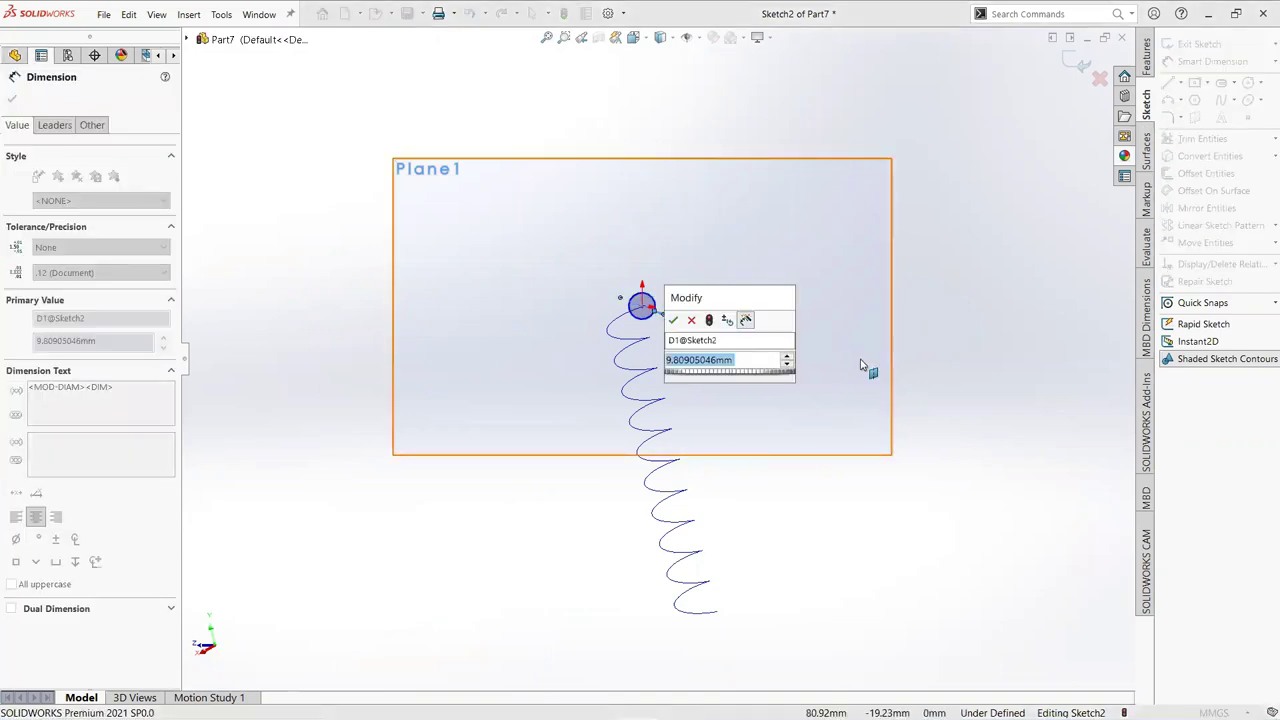
pyautogui.write('4')
pyautogui.press('Return')
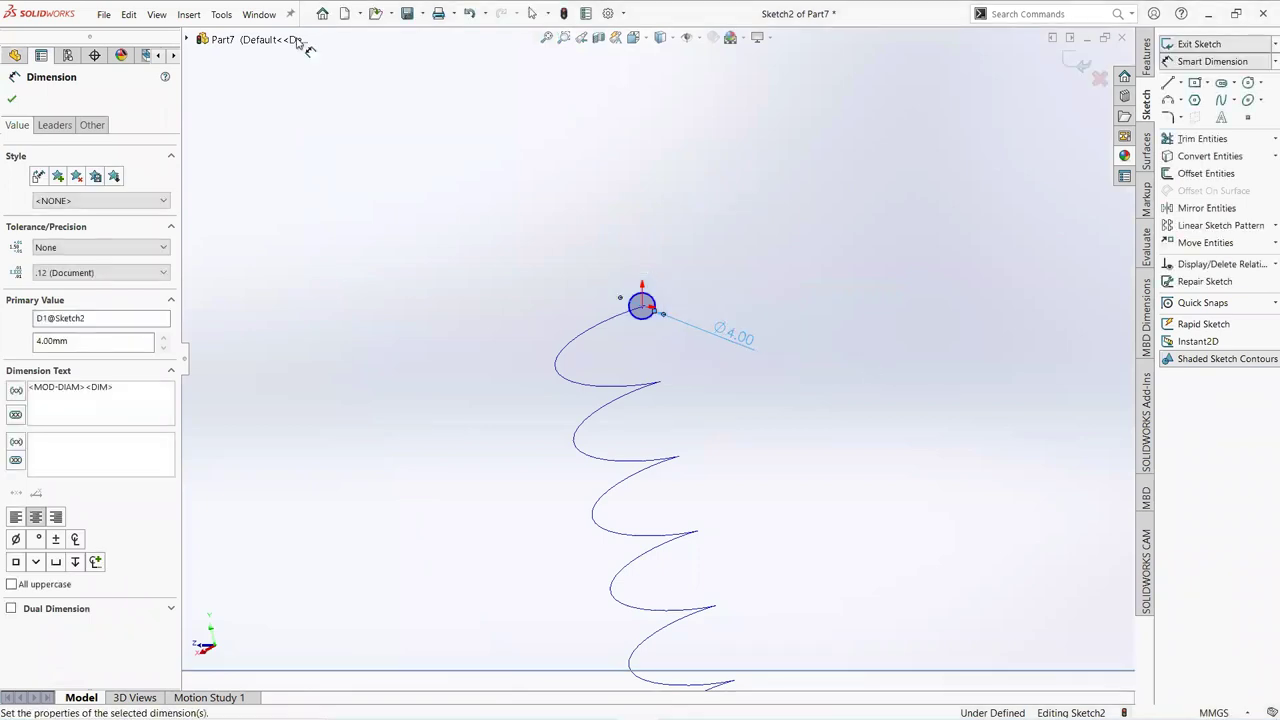
pyautogui.click(11, 98)
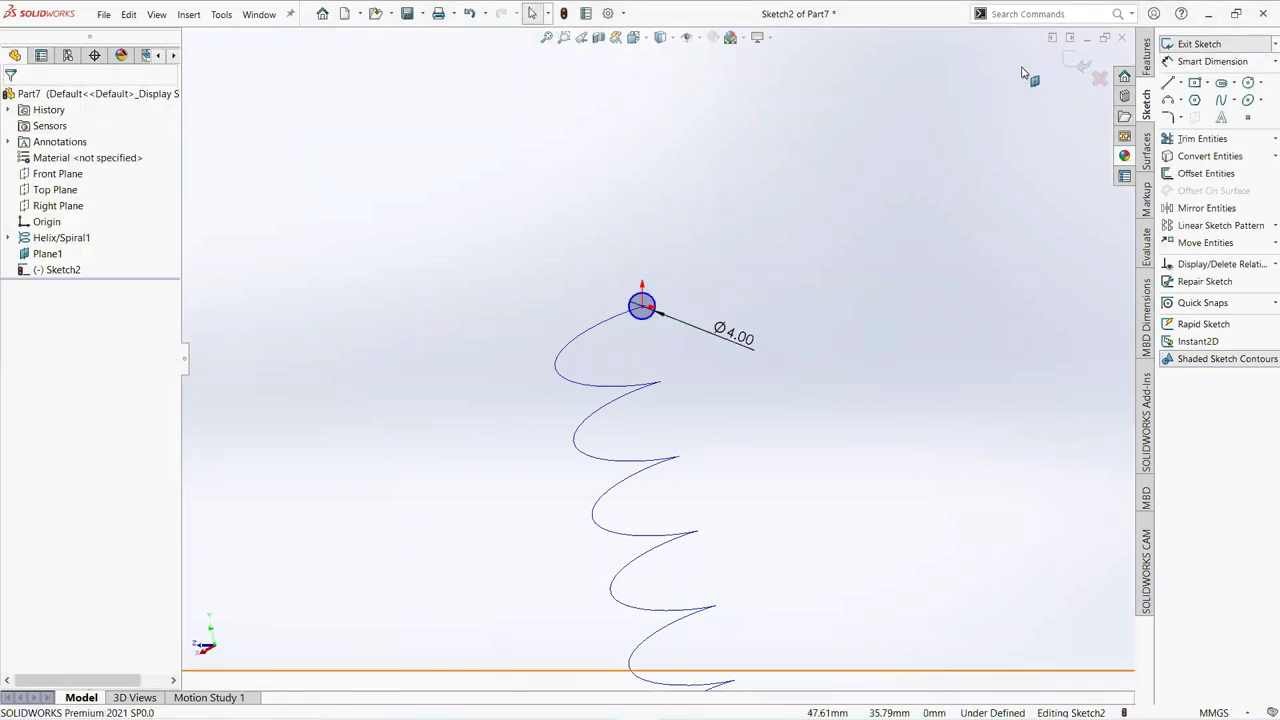
# Sweep the Sketch2 circle profile along Helix/Spiral1 to create Sweep1.
pyautogui.click(1147, 60)
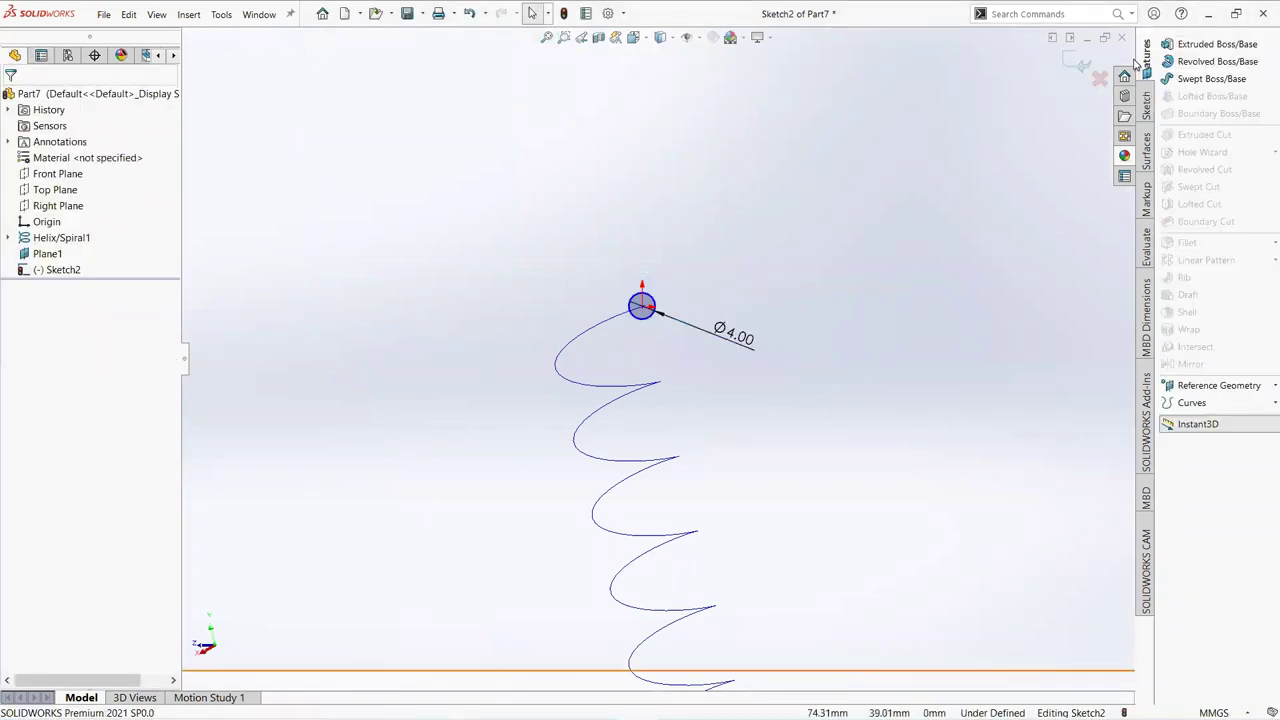
pyautogui.click(1246, 79)
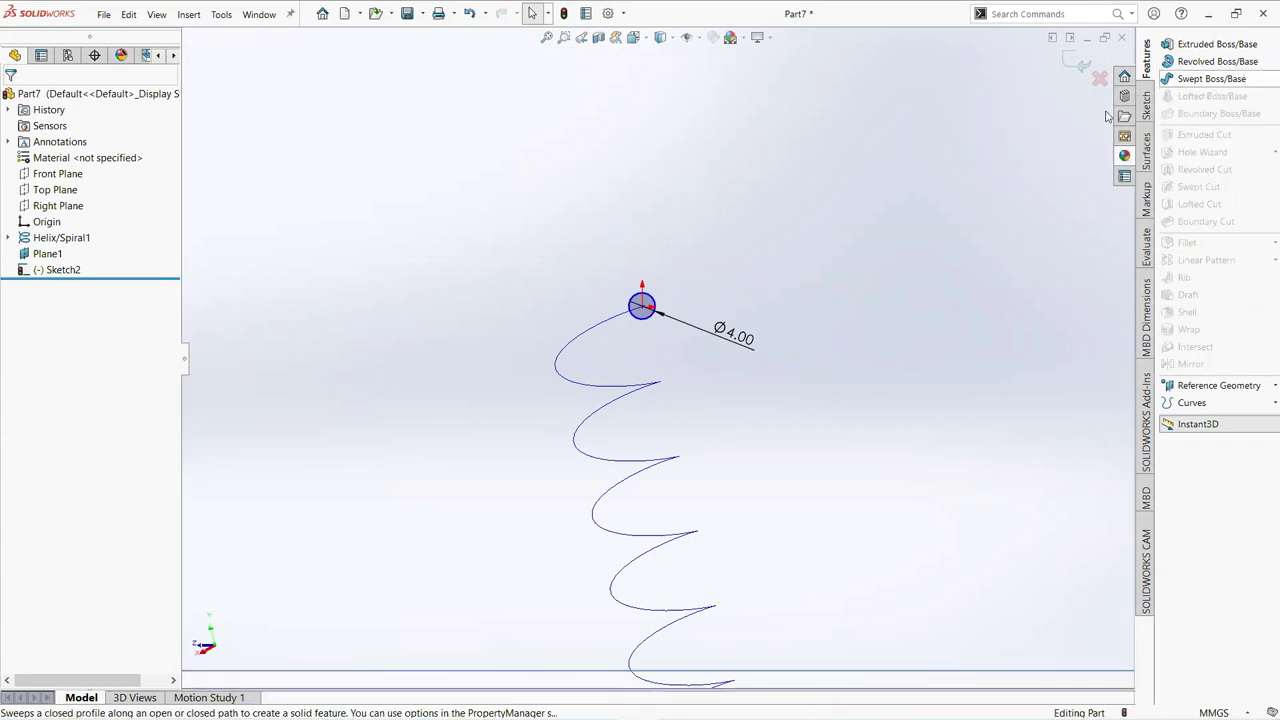
pyautogui.click(647, 324)
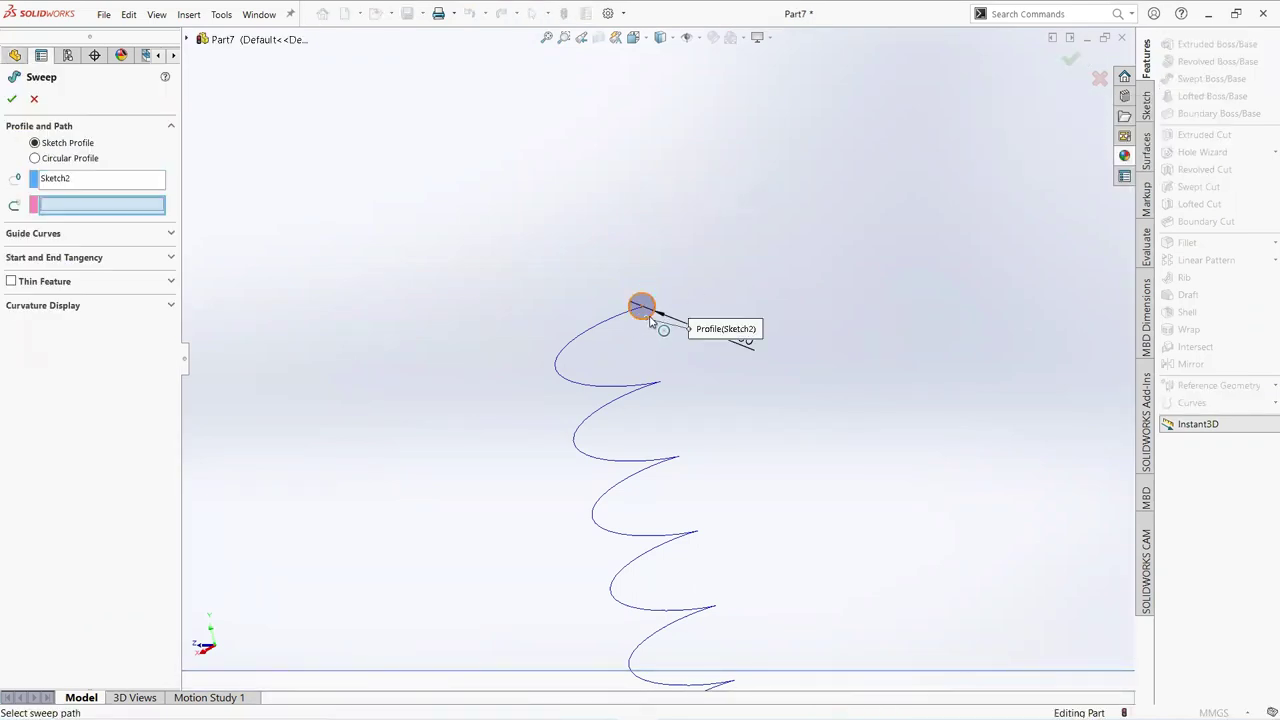
pyautogui.click(572, 345)
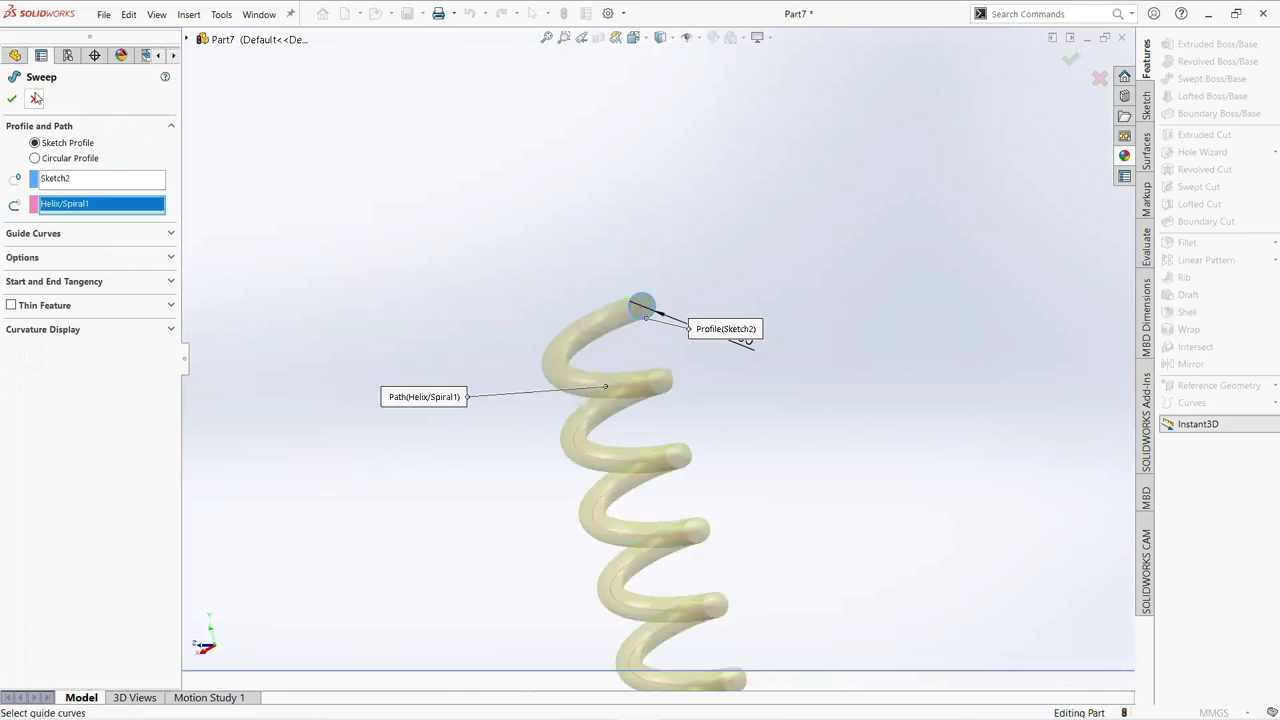
pyautogui.click(12, 99)
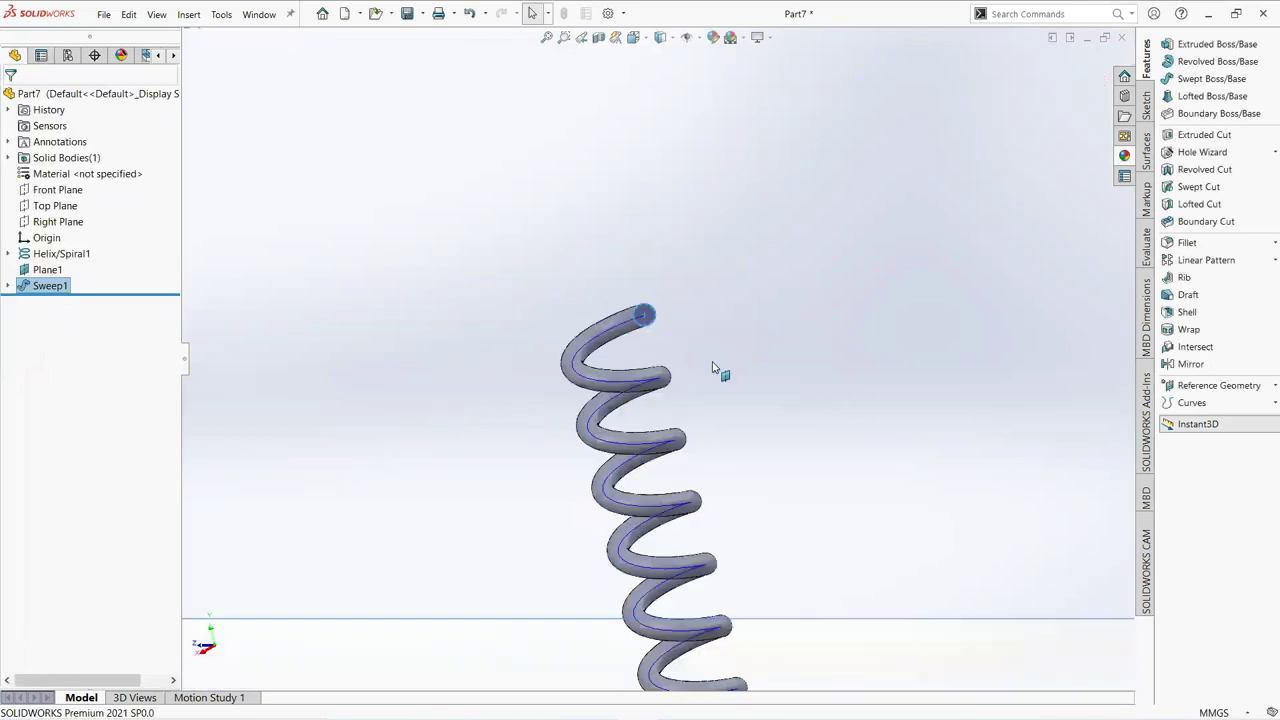
# Apply the Metal > Copper polished copper appearance to the whole part.
pyautogui.click(644, 478)
pyautogui.press('Escape')
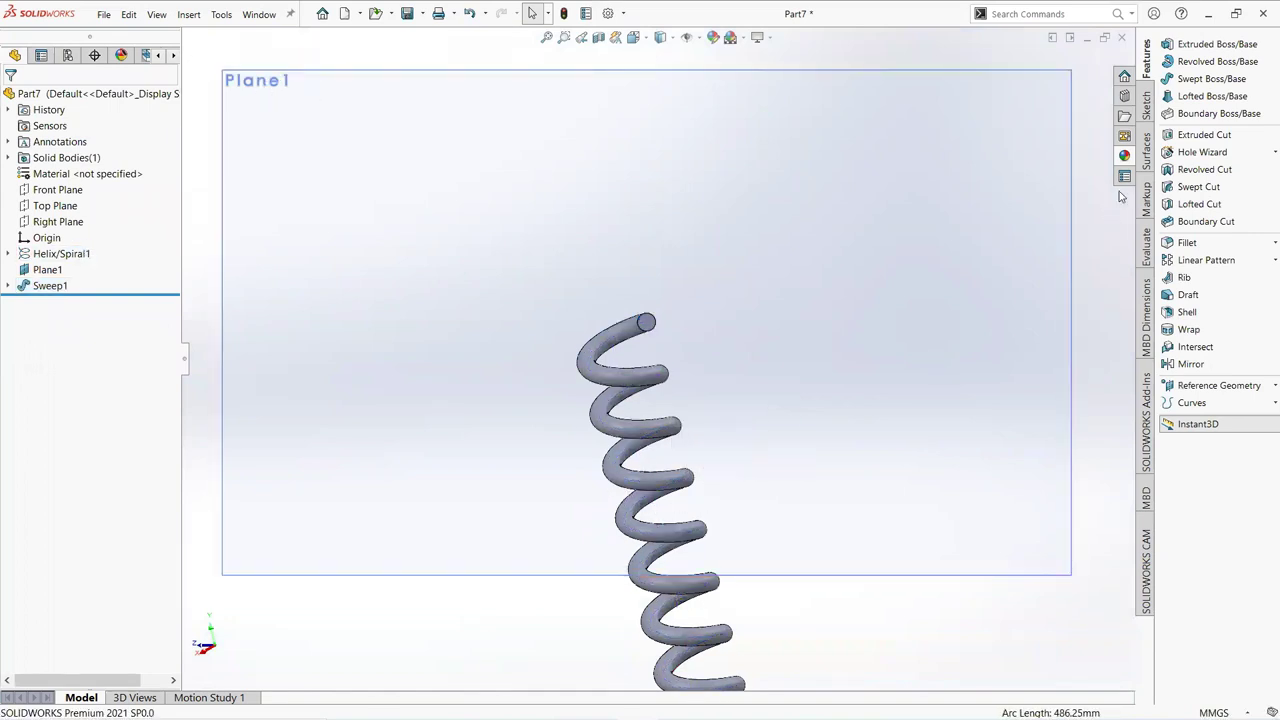
pyautogui.click(1125, 157)
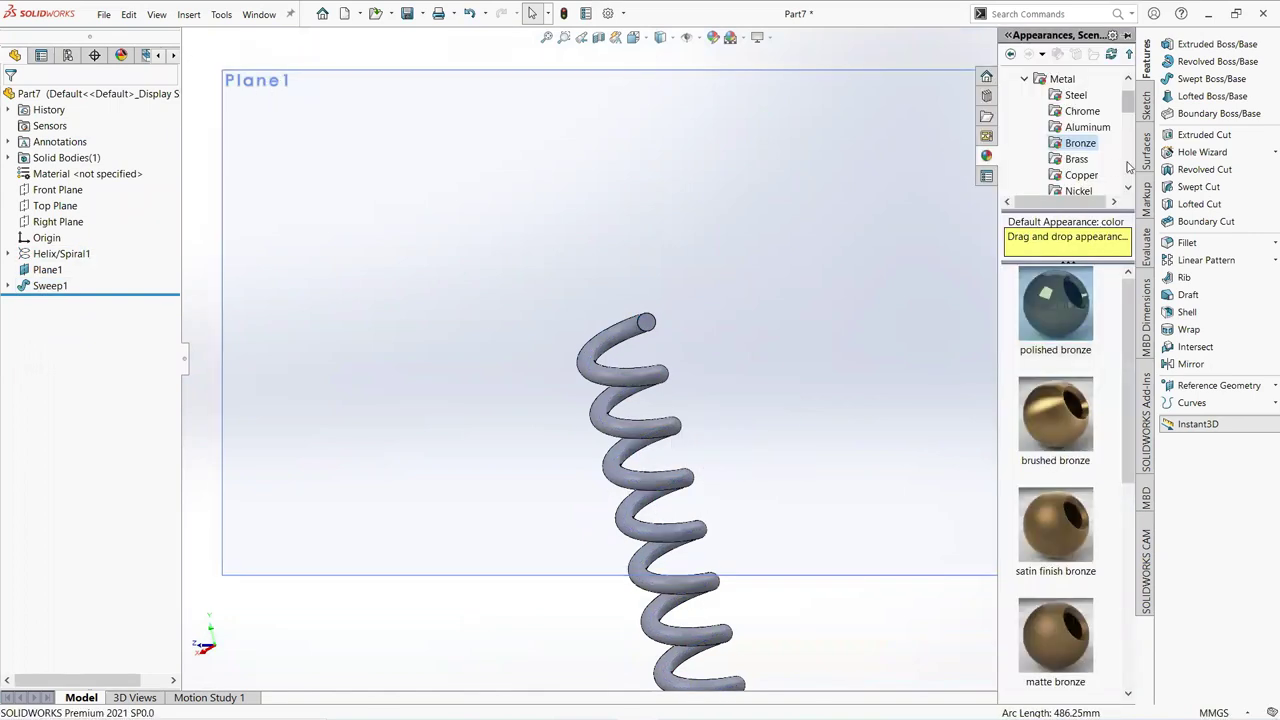
pyautogui.click(1079, 177)
pyautogui.rightClick(1048, 291)
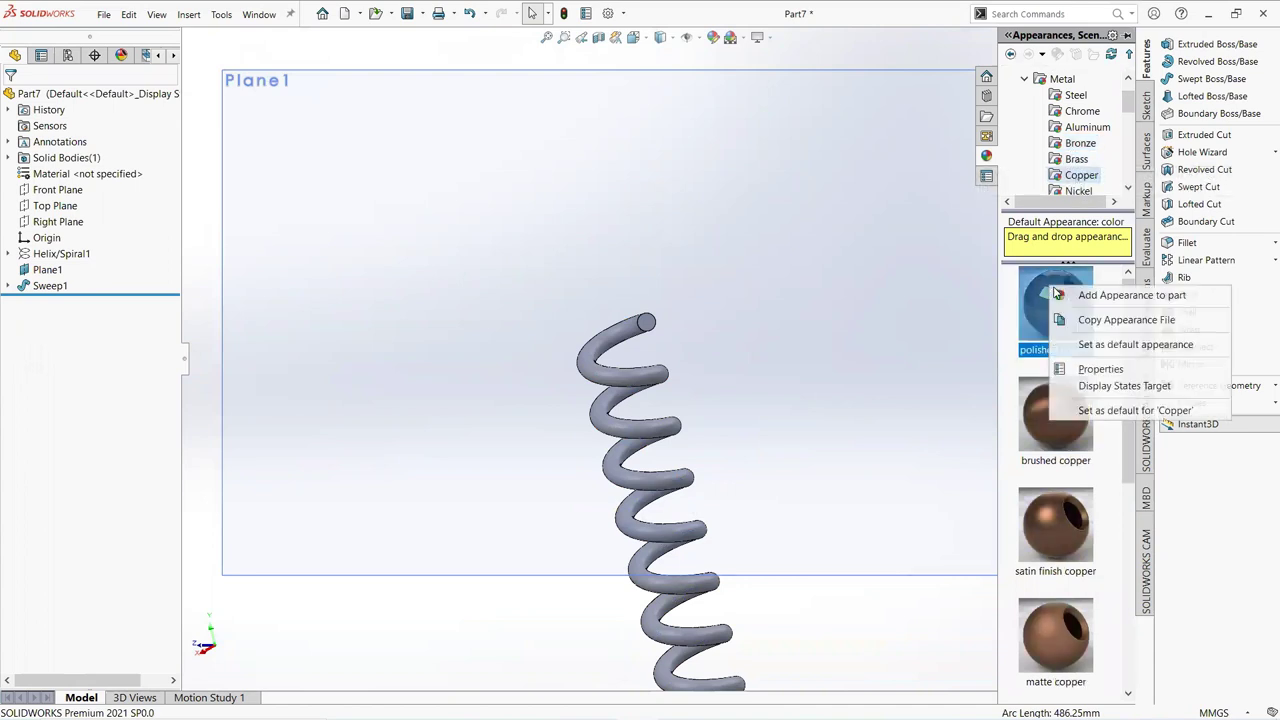
pyautogui.click(1076, 297)
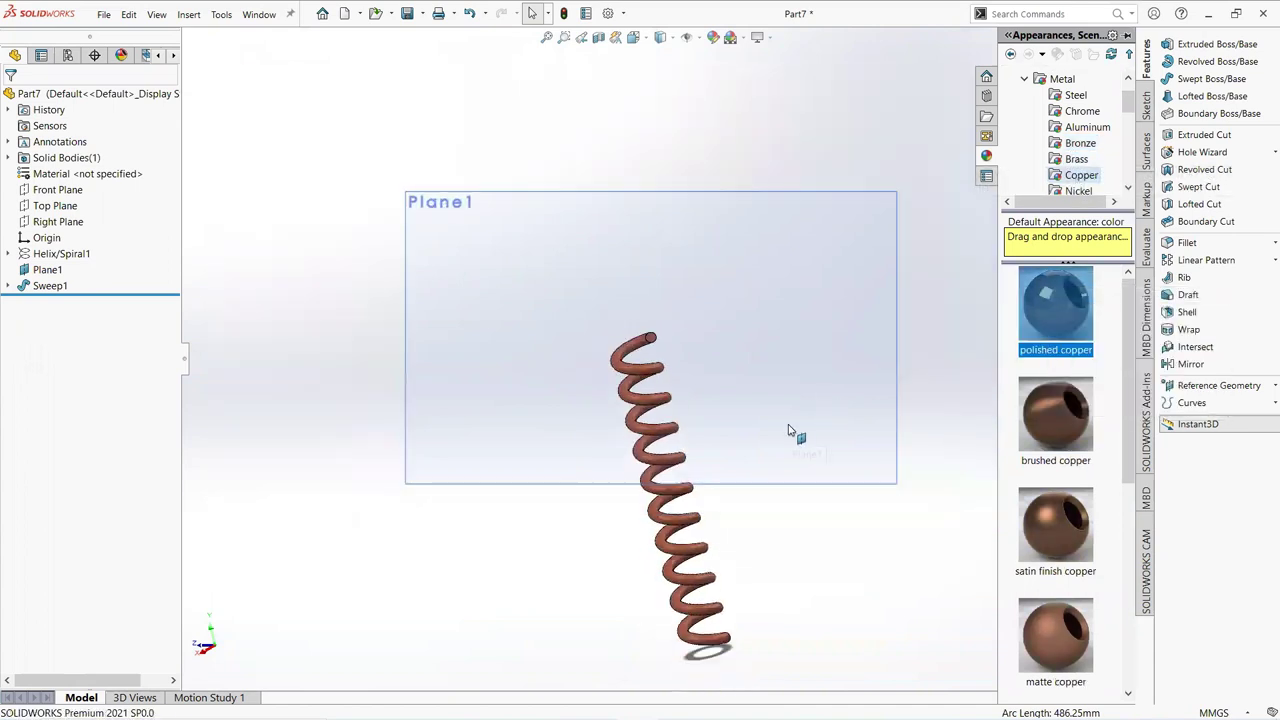
# Hide Plane1 so only the copper spring is visible.
pyautogui.click(781, 372)
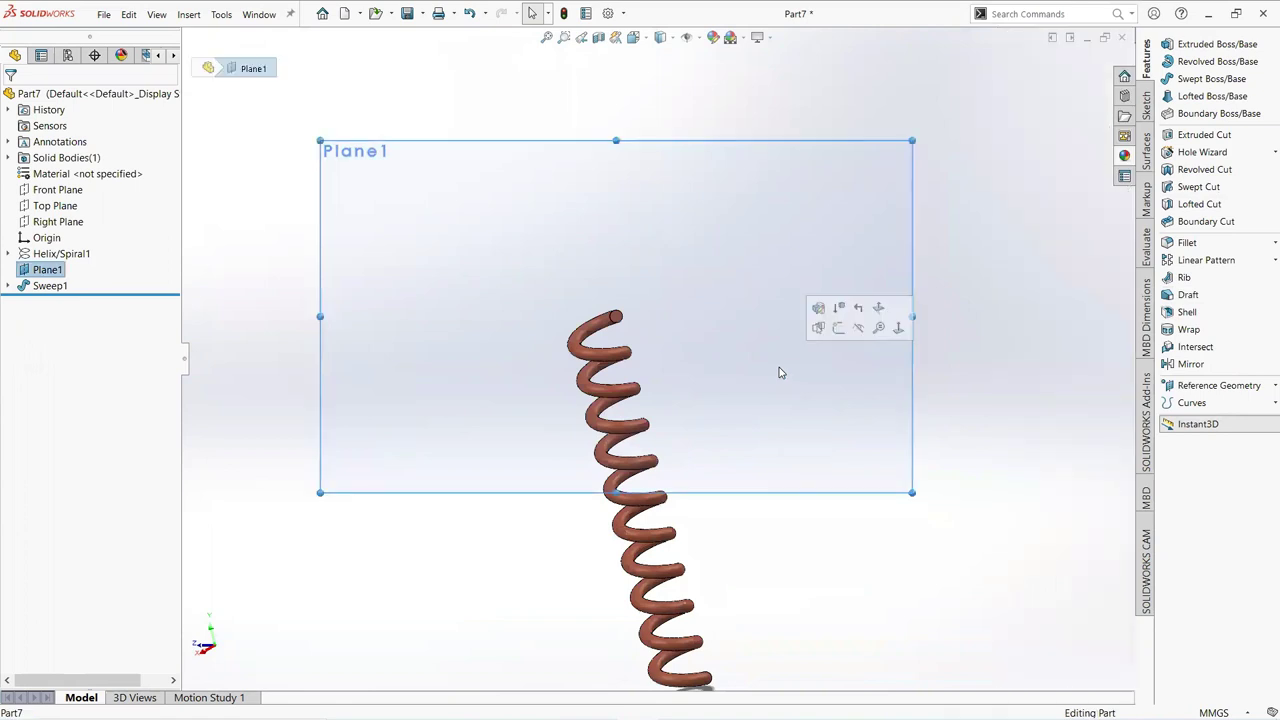
pyautogui.click(858, 331)
pyautogui.moveTo(694, 420); pyautogui.dragTo(614, 477, button='middle')
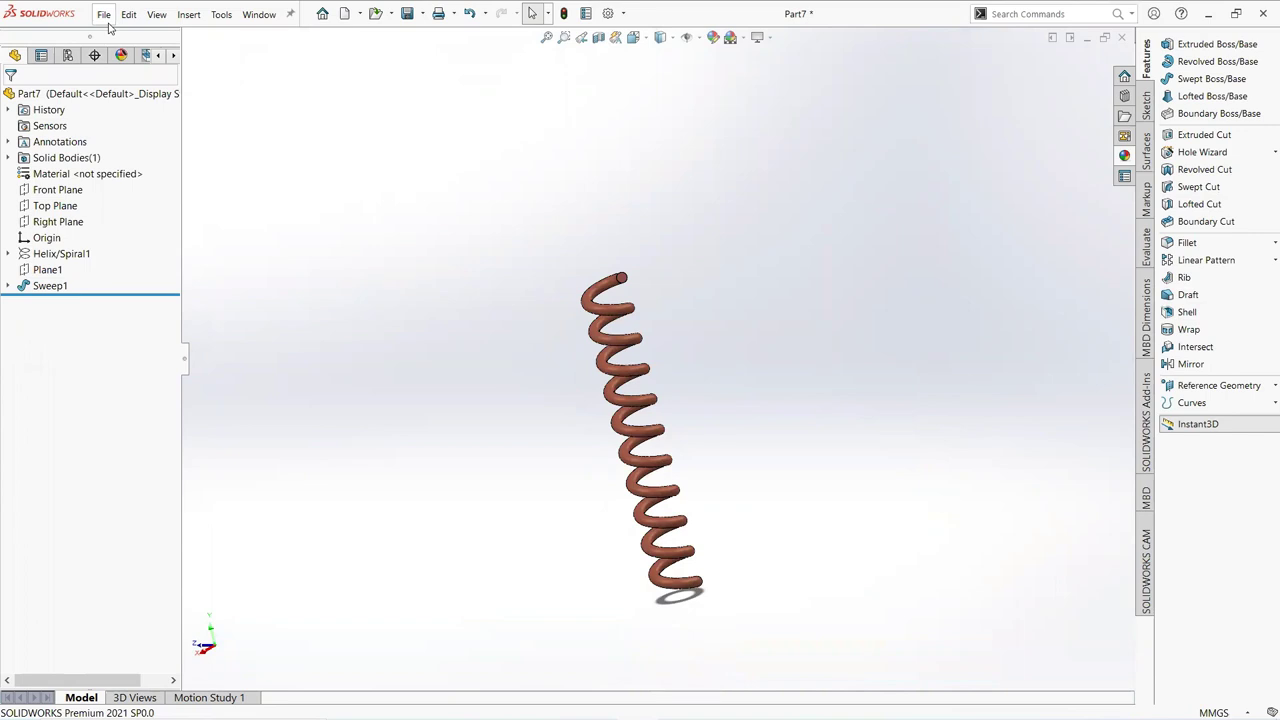
# Create a new part document.
pyautogui.click(106, 17)
pyautogui.click(126, 37)
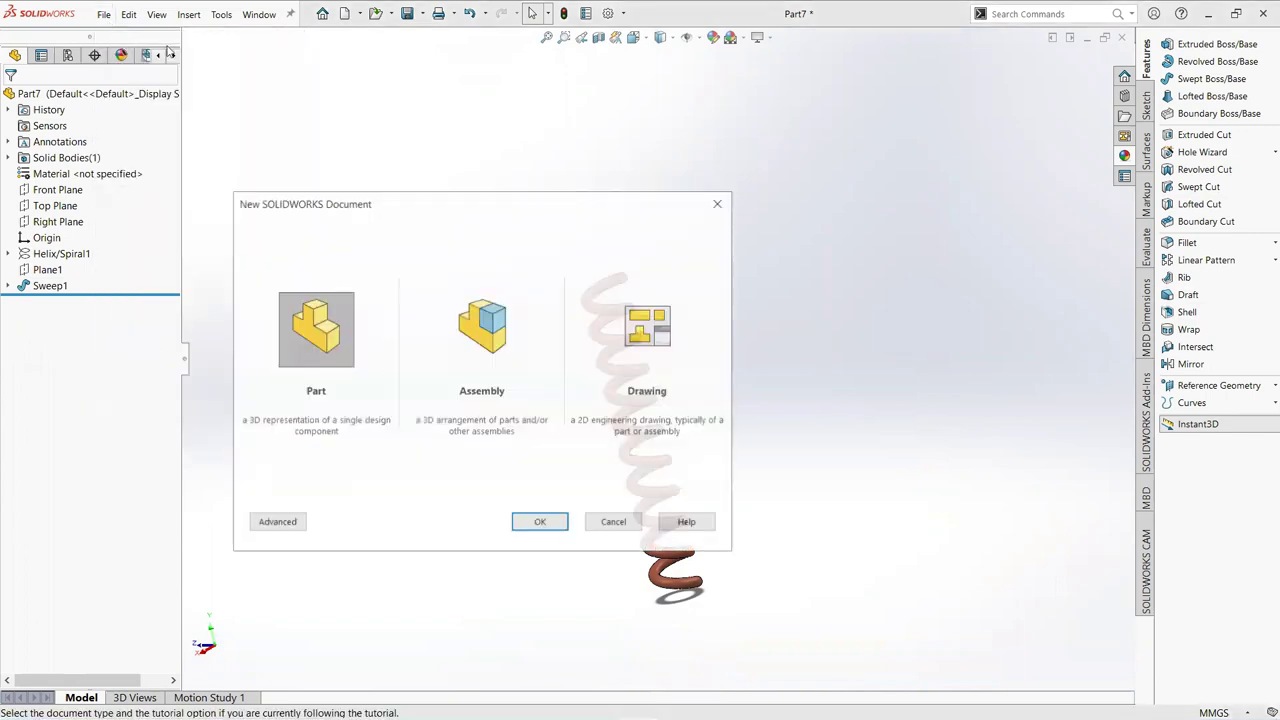
pyautogui.click(530, 521)
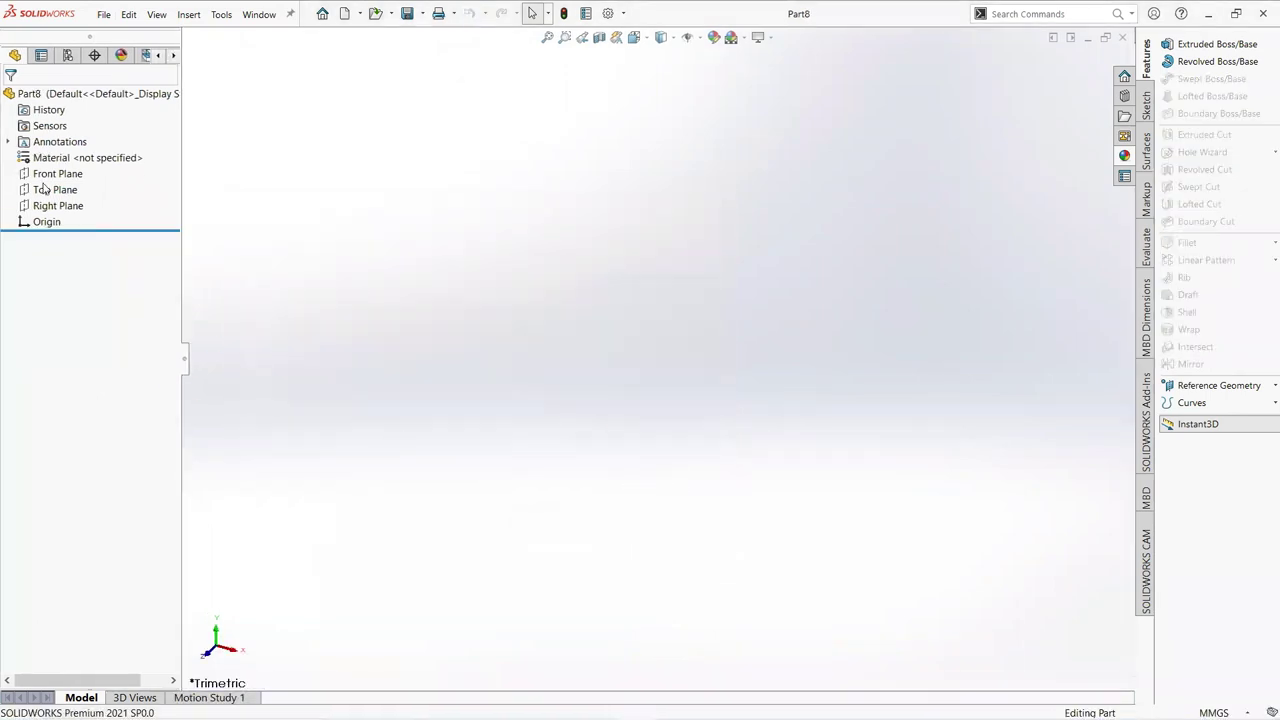
# Sketch a circle of about 31.5 mm radius at the origin on the Top Plane.
pyautogui.click(50, 189)
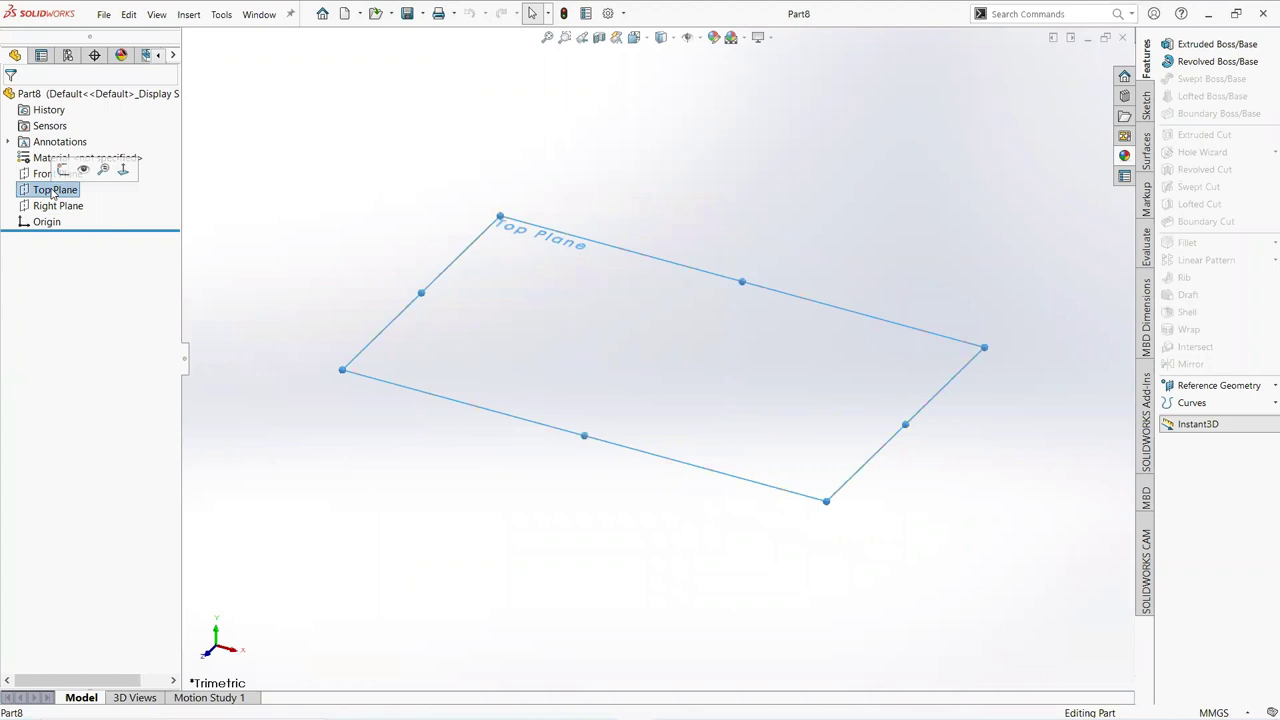
pyautogui.click(62, 170)
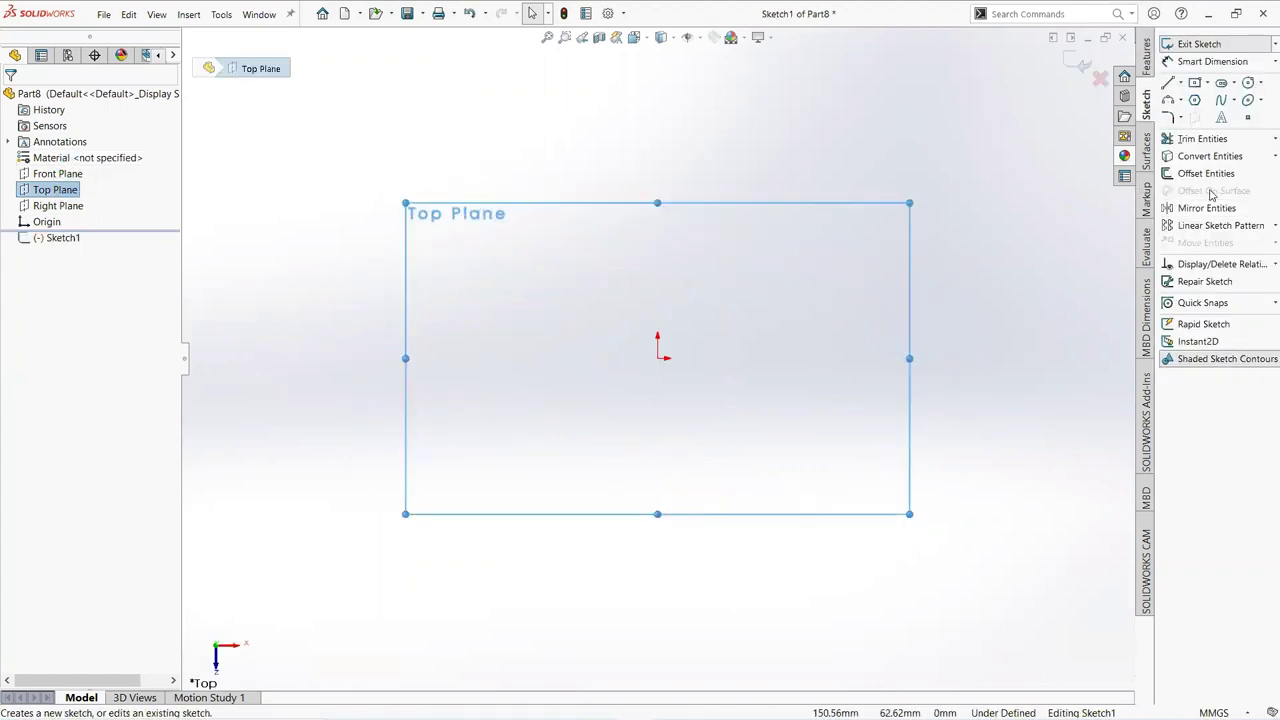
pyautogui.click(1248, 83)
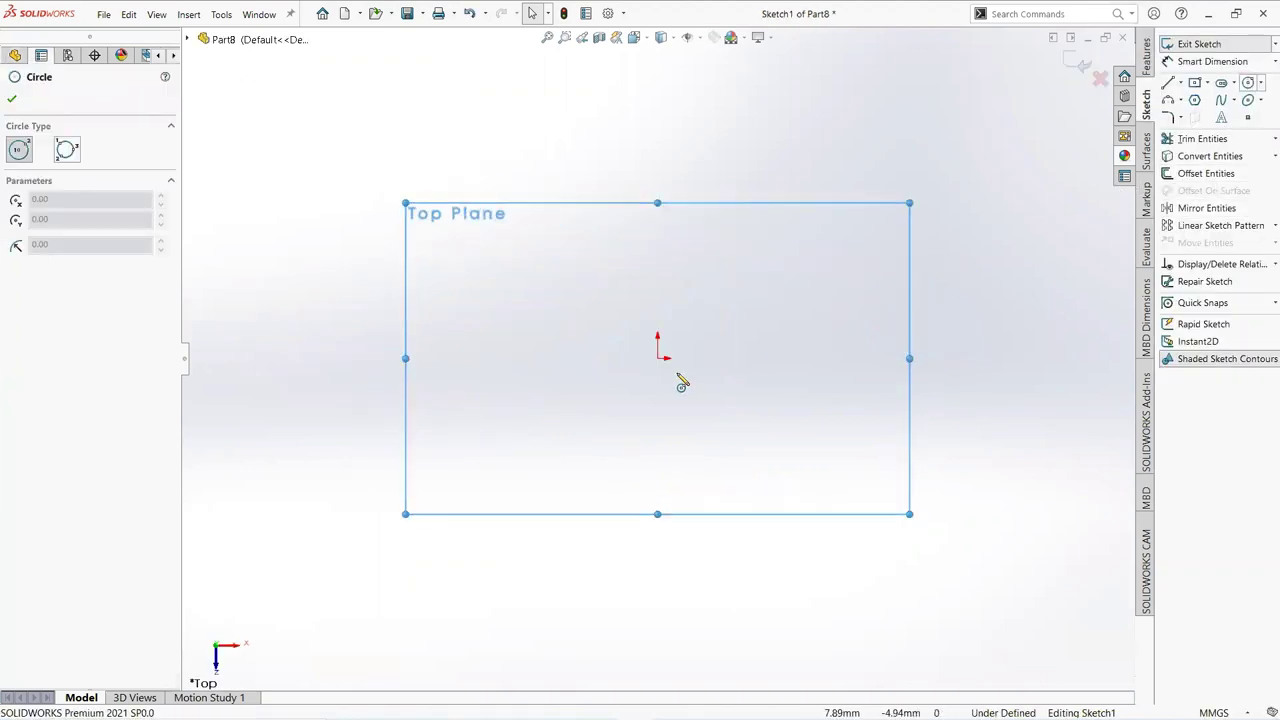
pyautogui.click(657, 358)
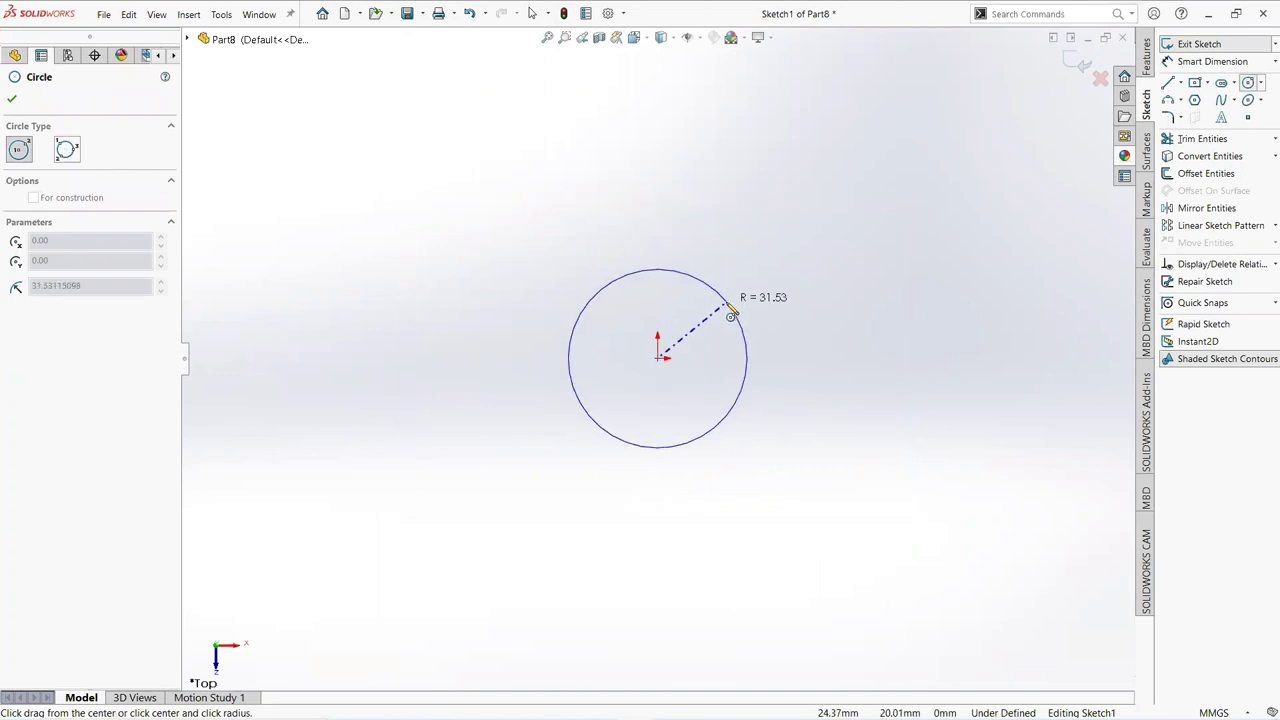
pyautogui.click(734, 316)
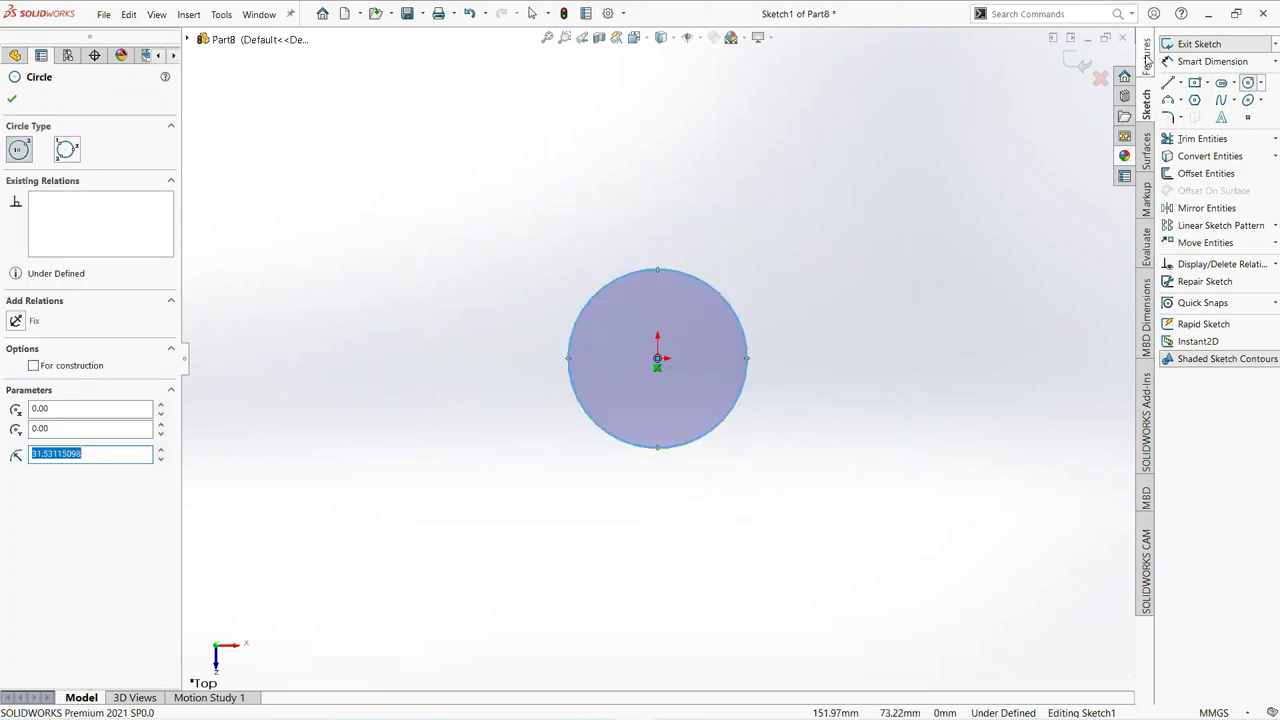
# Build Helix/Spiral1 defined as Spiral from the circle, with 14 mm pitch and 11 revolutions.
pyautogui.click(1147, 58)
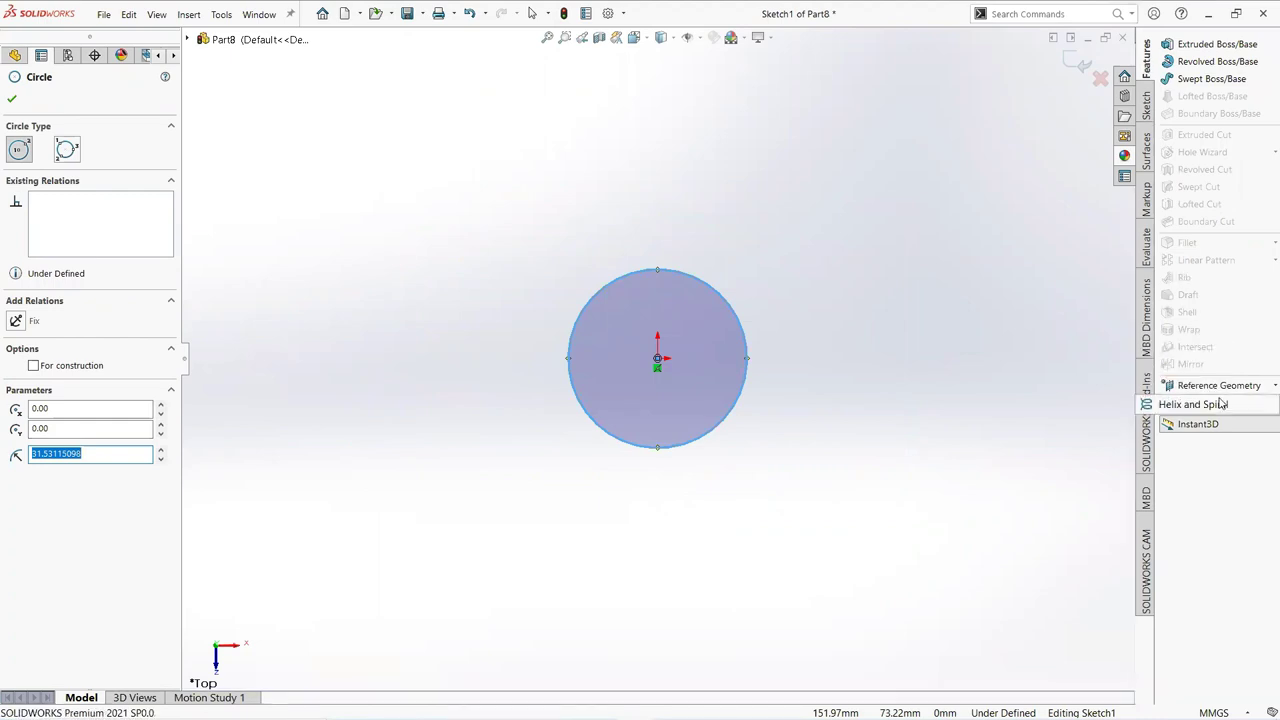
pyautogui.click(1193, 406)
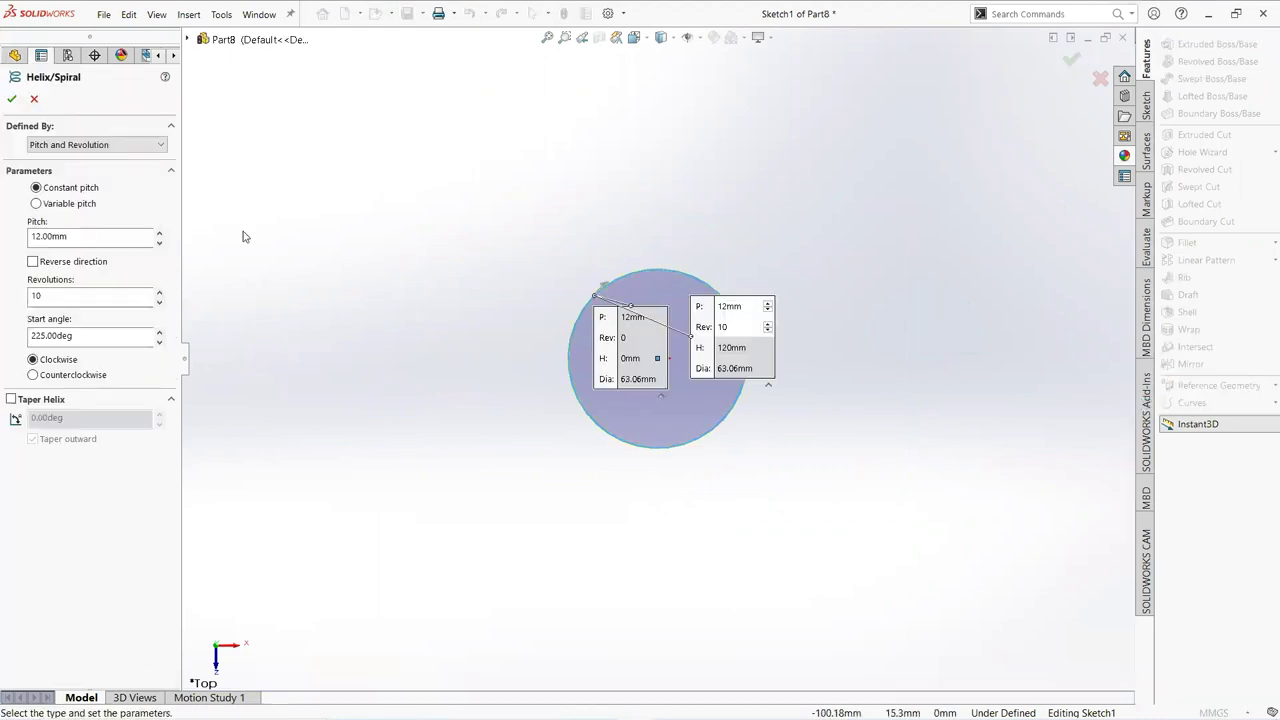
pyautogui.click(70, 145)
pyautogui.click(38, 193)
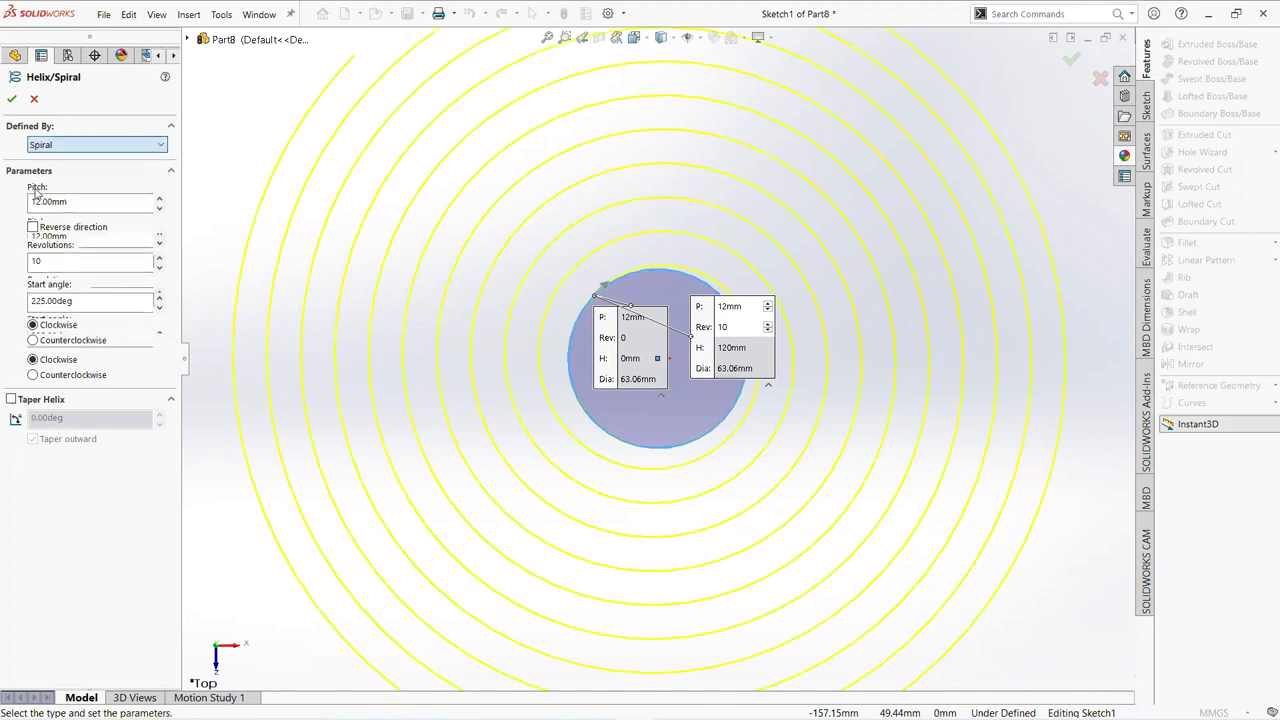
pyautogui.moveTo(68, 202); pyautogui.dragTo(15, 202)
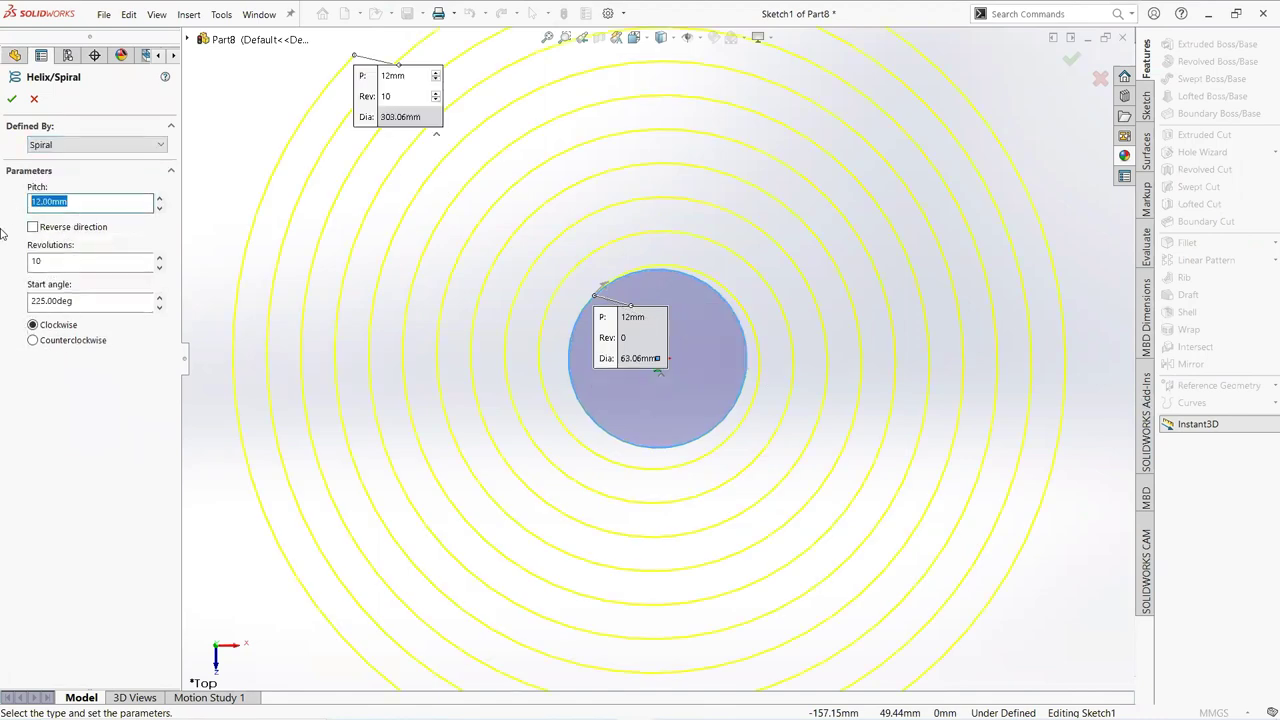
pyautogui.write('14')
pyautogui.press('Return')
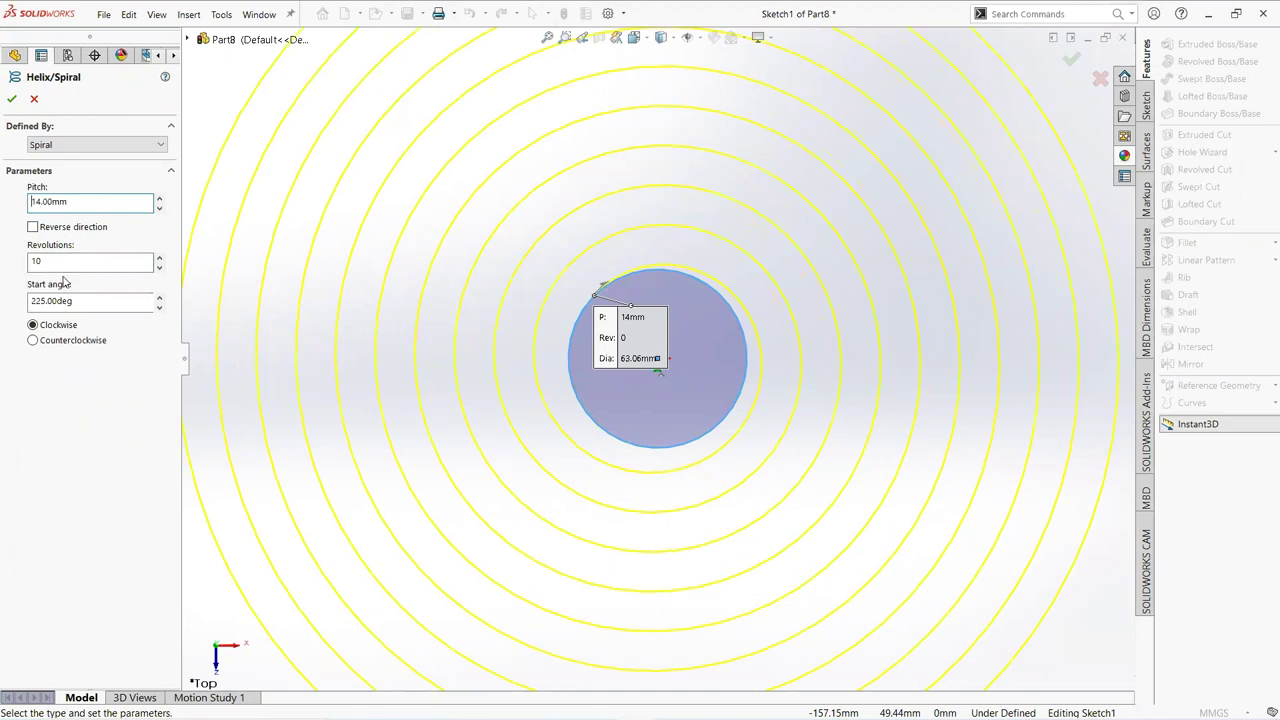
pyautogui.click(70, 264)
pyautogui.write('11')
pyautogui.press('Return')
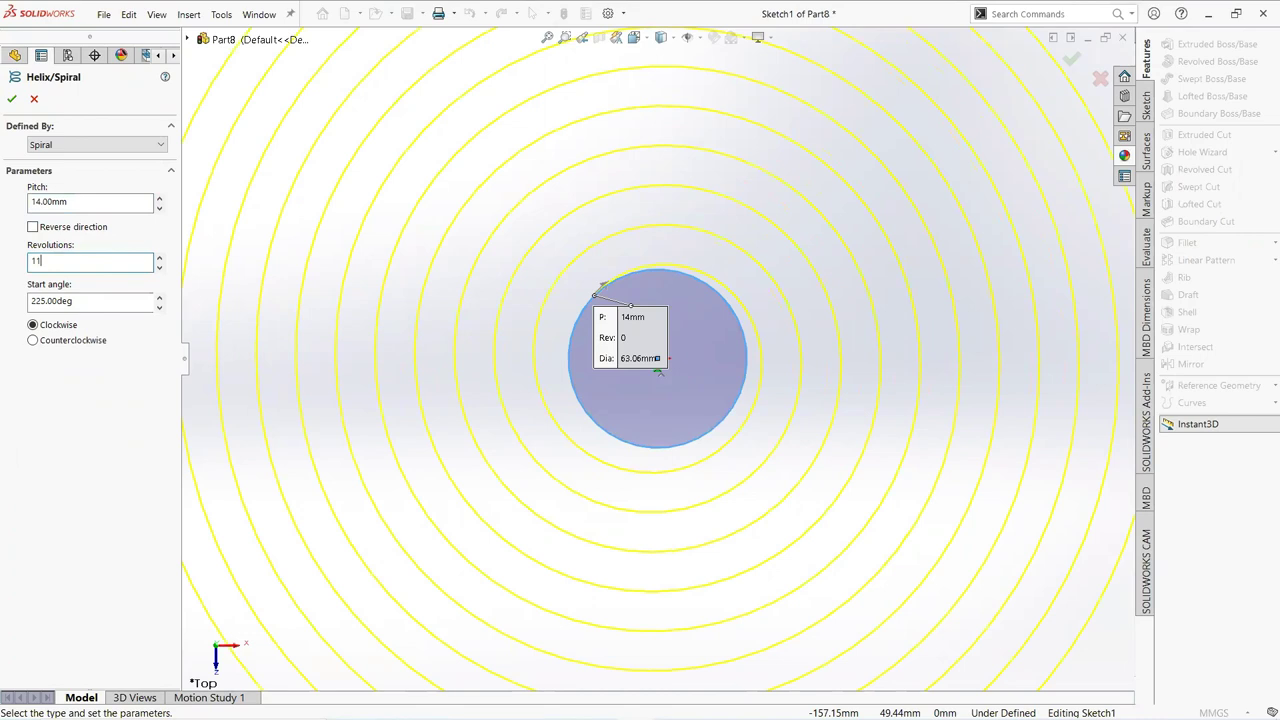
pyautogui.click(12, 100)
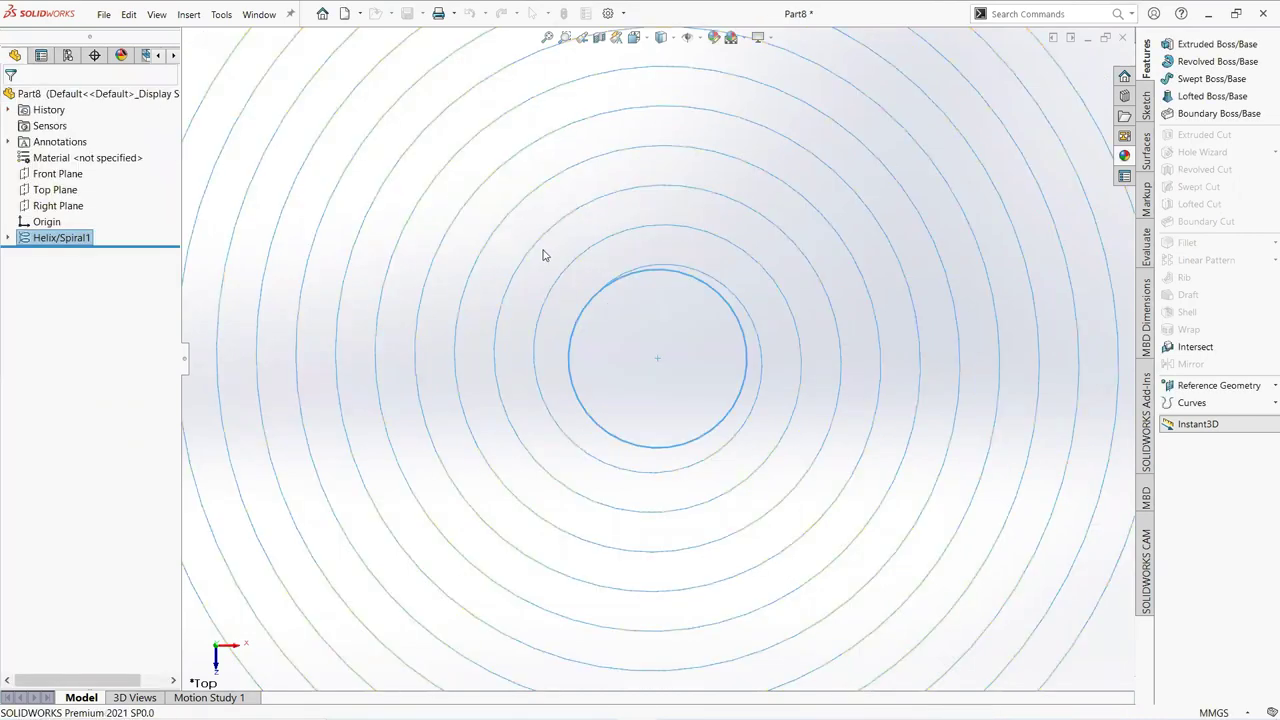
# Create Sweep1 using a 6 mm Circular Profile along Helix/Spiral1 as the path.
pyautogui.scroll(-1, 700, 220)
pyautogui.scroll(-2, 1030, 110)
pyautogui.click(985, 108)
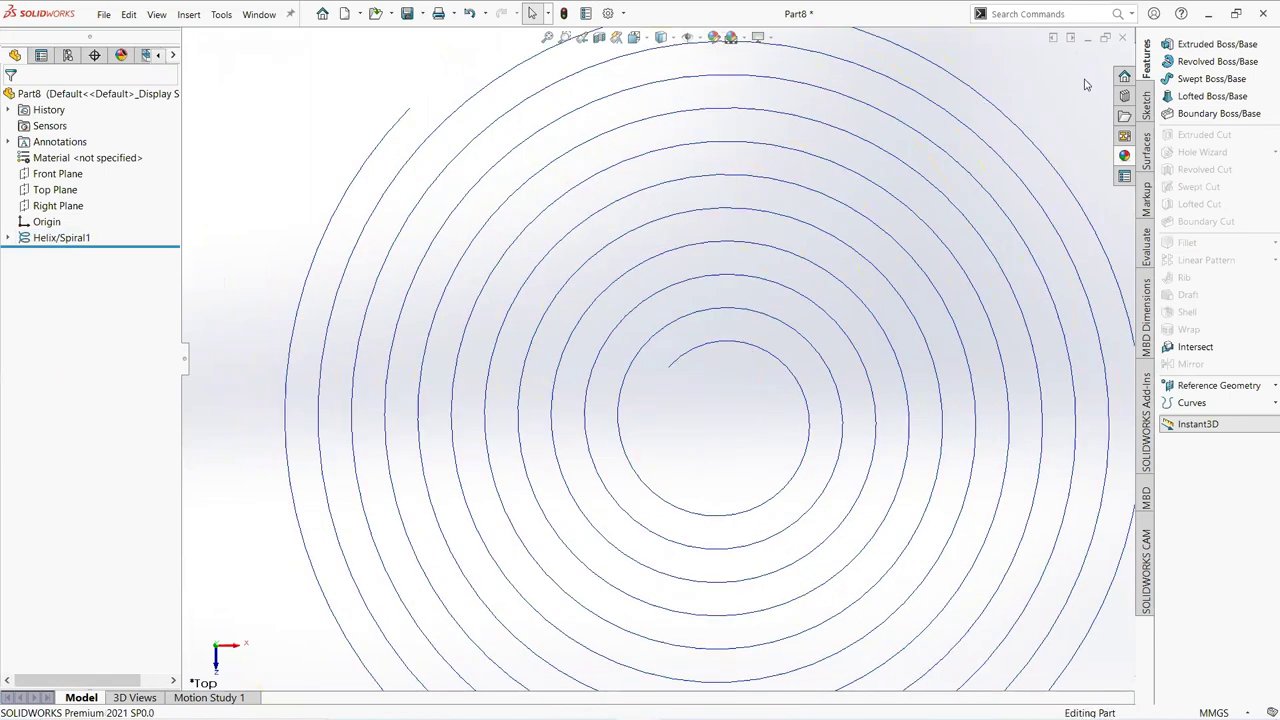
pyautogui.click(1210, 78)
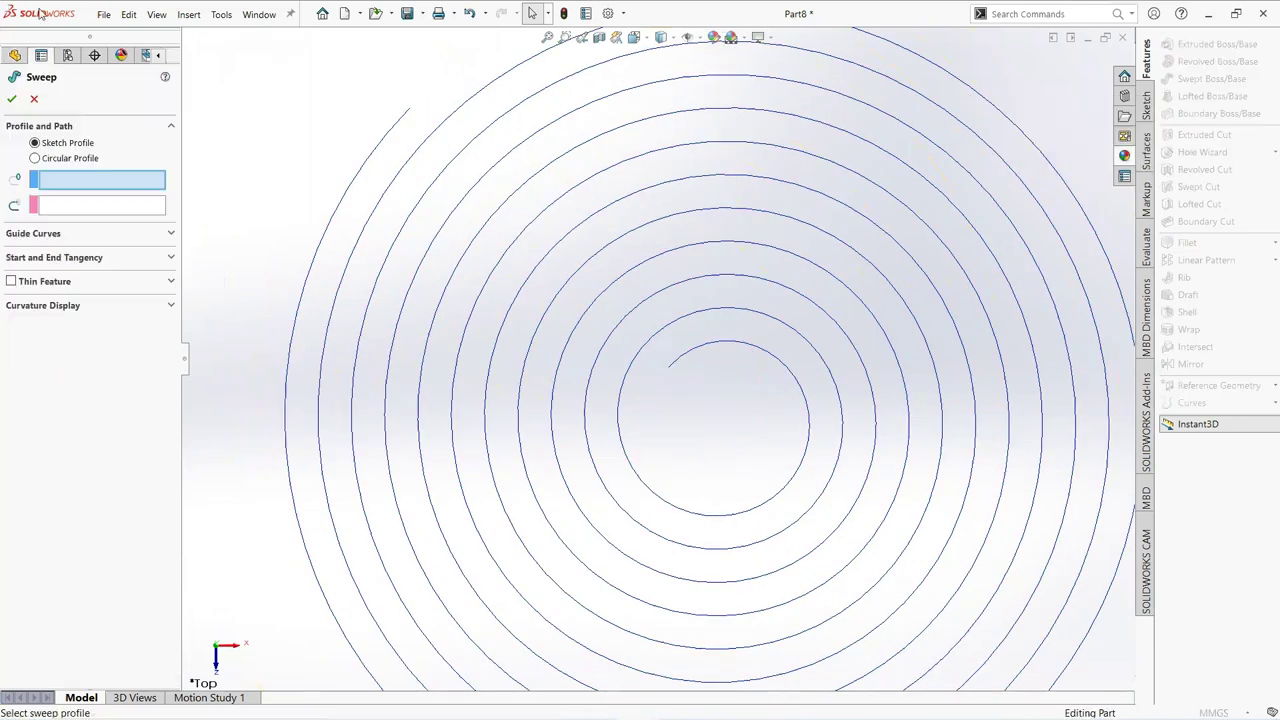
pyautogui.click(36, 159)
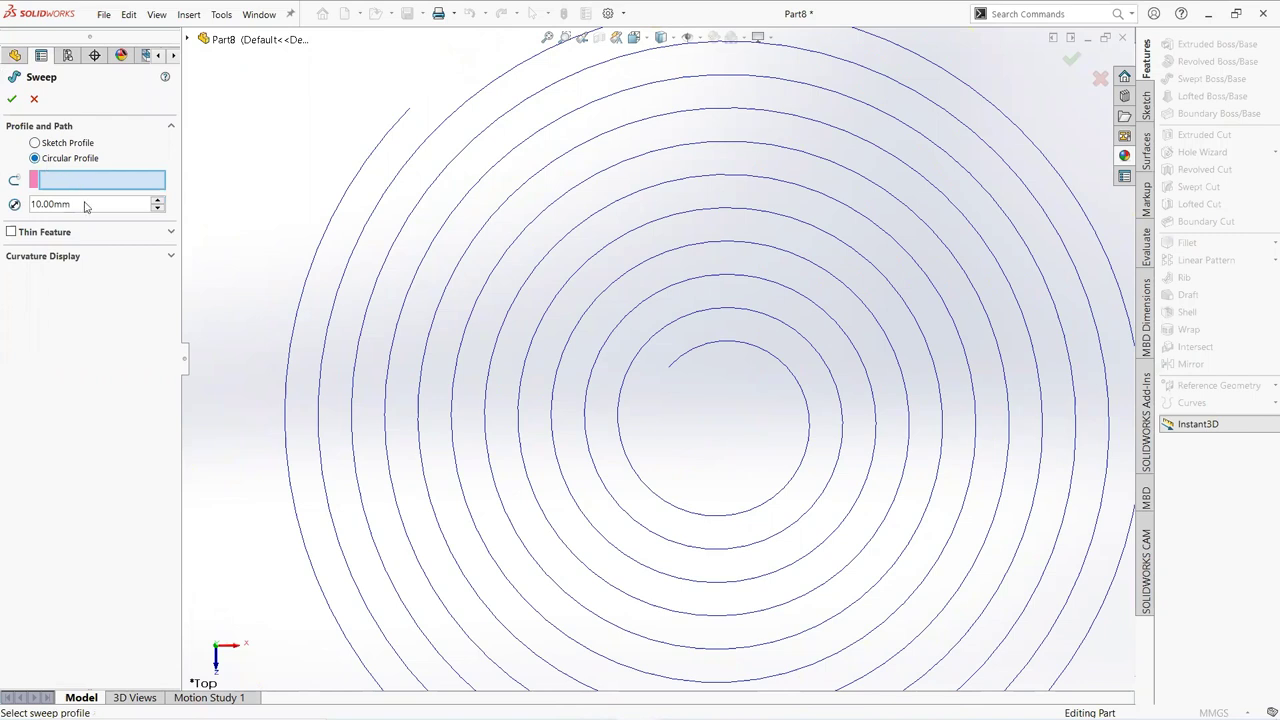
pyautogui.moveTo(77, 203); pyautogui.dragTo(30, 207)
pyautogui.write('6')
pyautogui.press('Return')
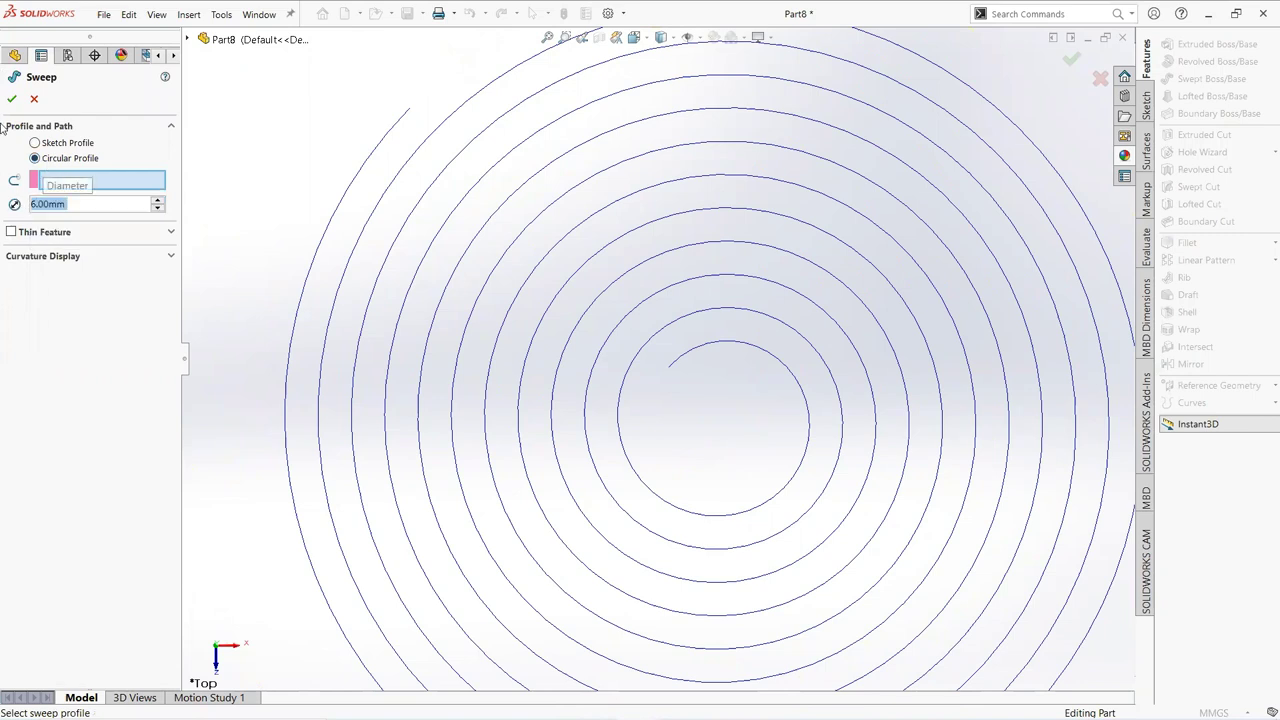
pyautogui.click(10, 100)
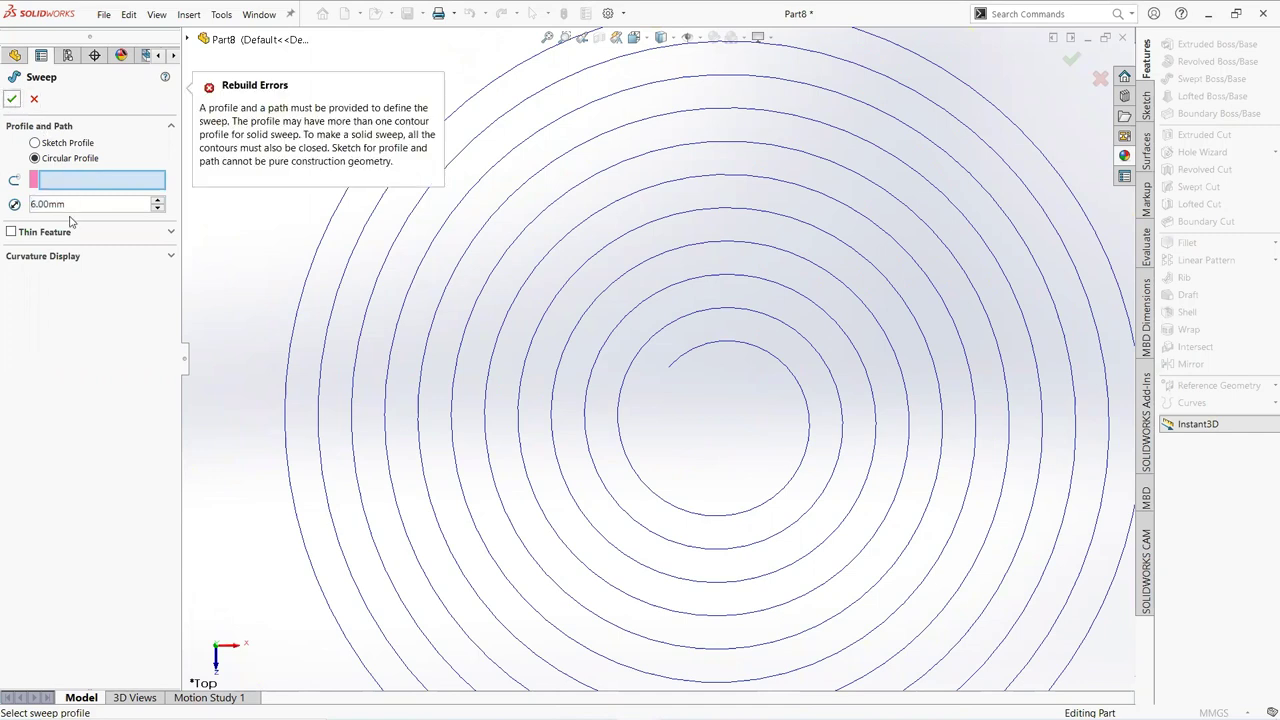
pyautogui.click(325, 225)
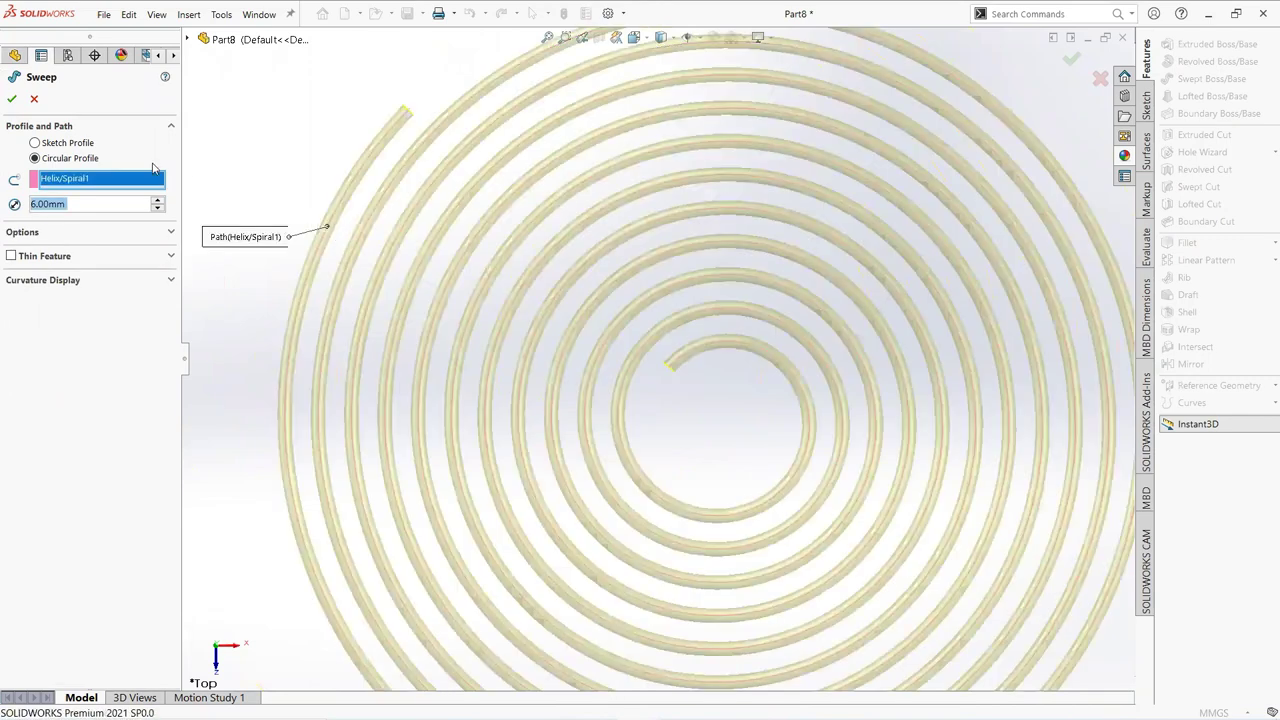
pyautogui.click(14, 99)
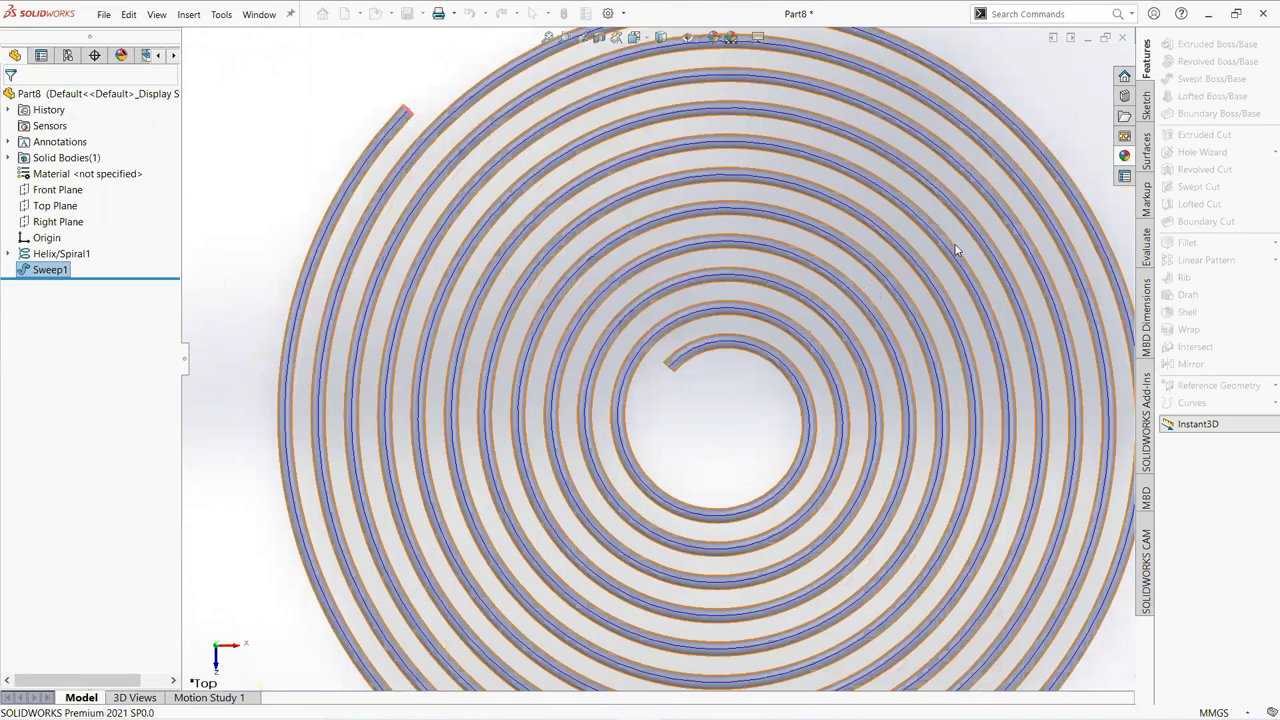
# Apply the Metal > Bronze polished bronze appearance to the swept spiral coil.
pyautogui.press('f')
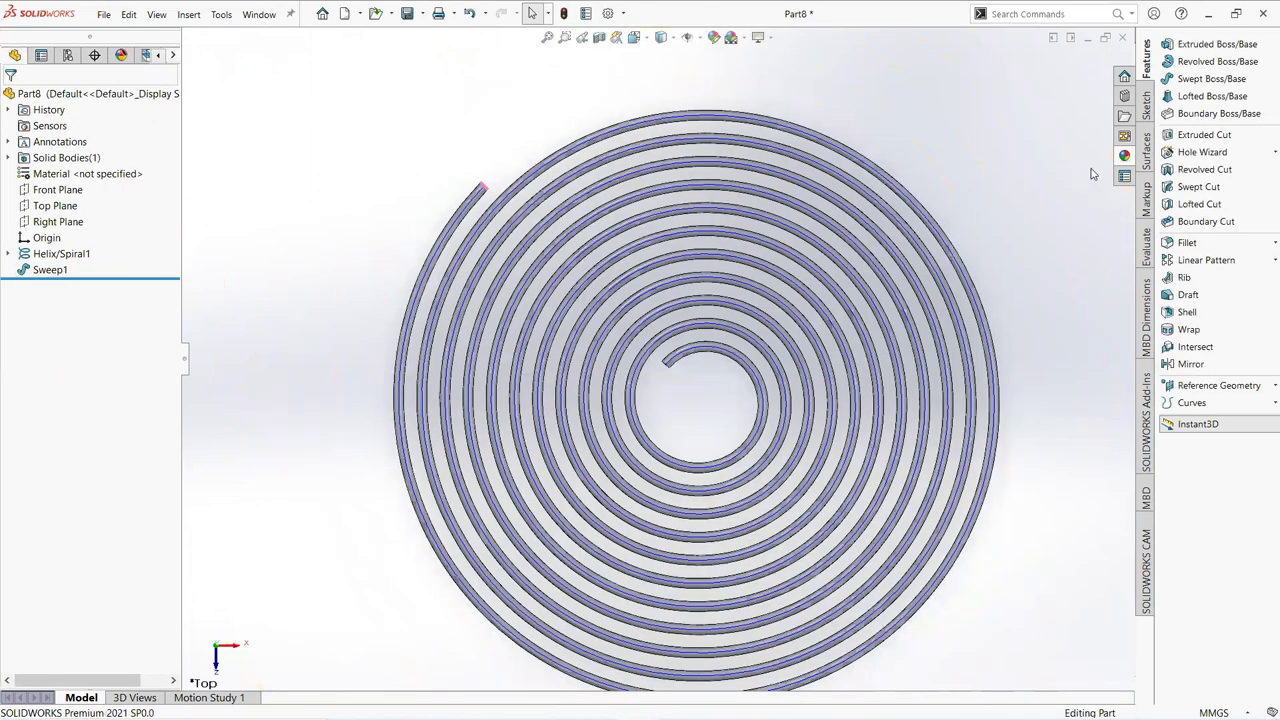
pyautogui.click(1125, 158)
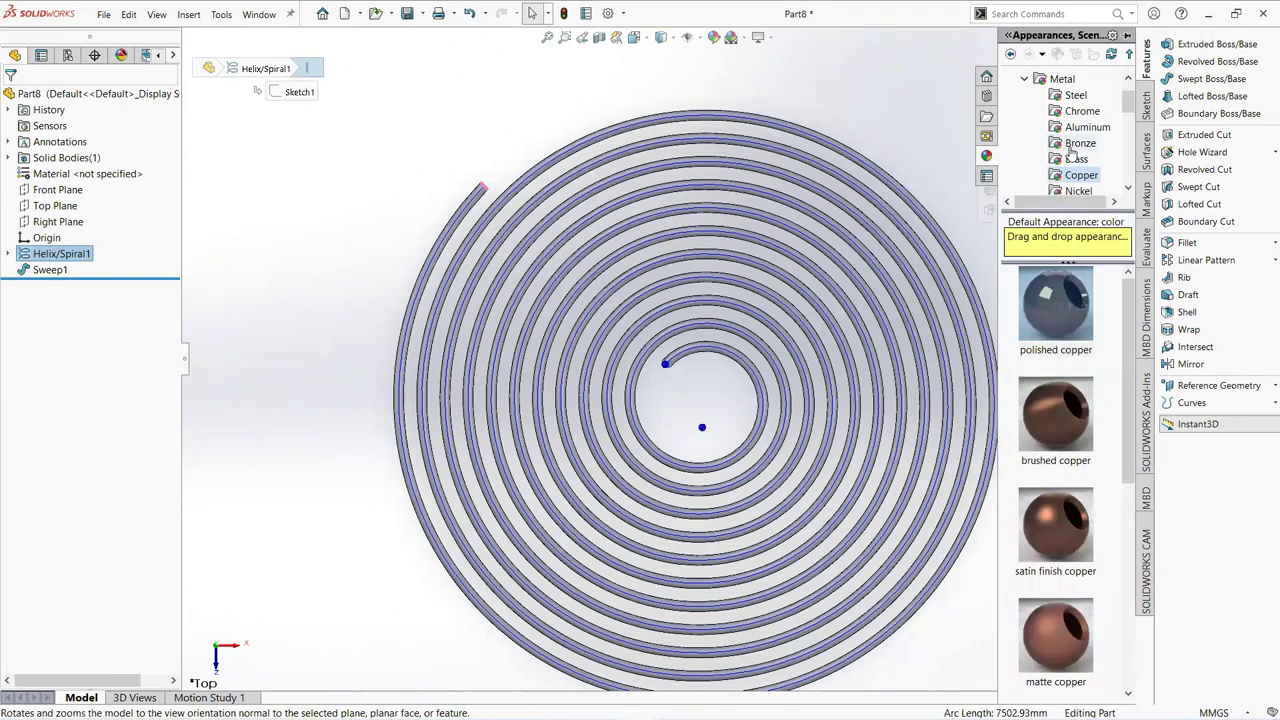
pyautogui.click(1076, 145)
pyautogui.rightClick(1047, 316)
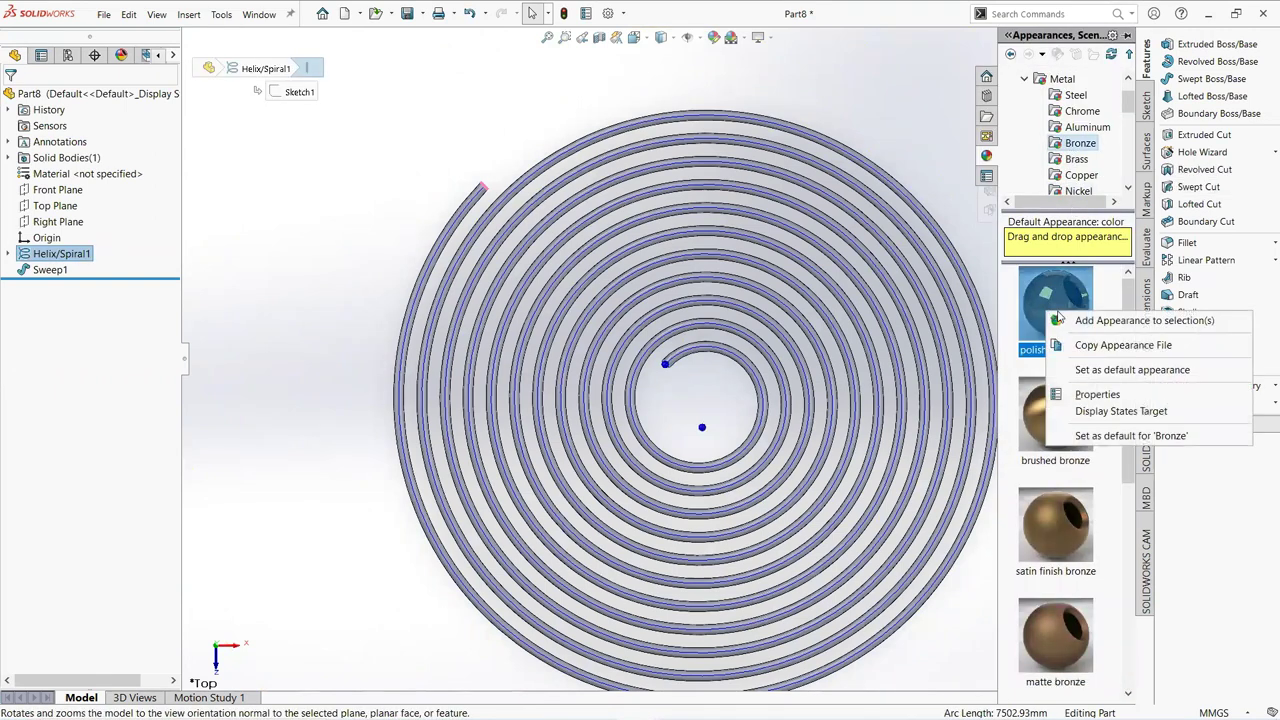
pyautogui.click(1095, 320)
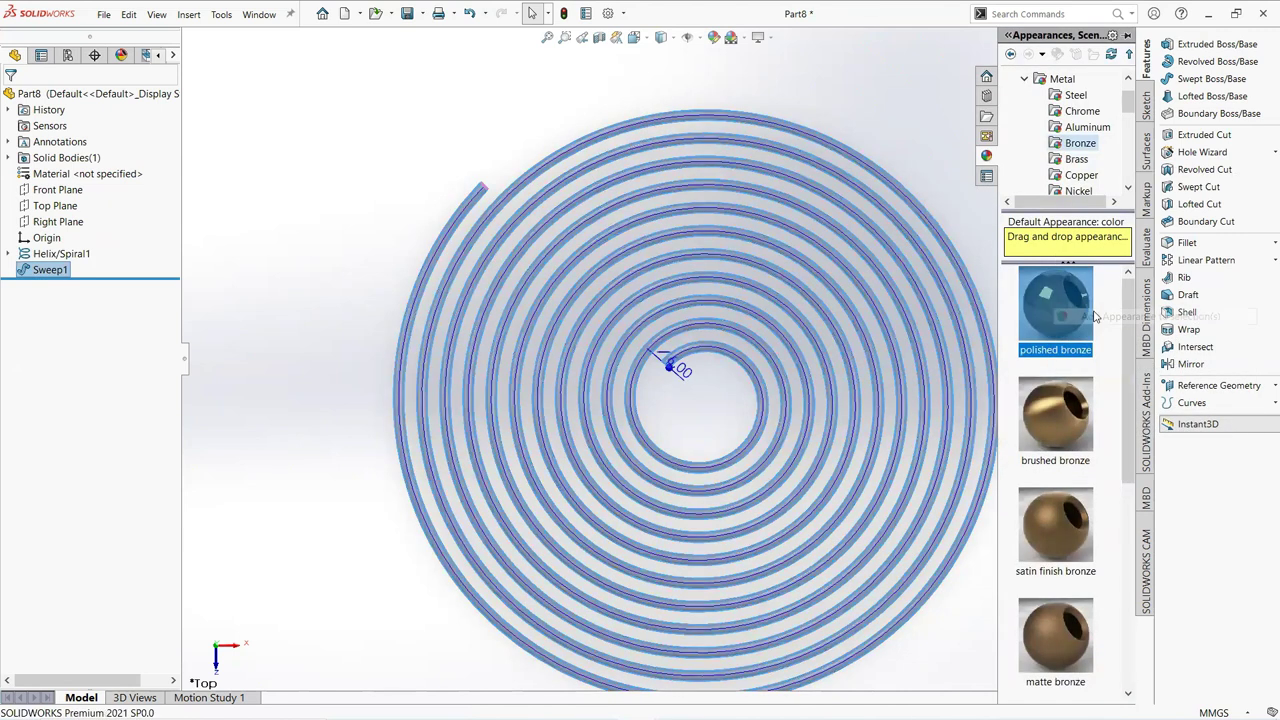
pyautogui.click(938, 112)
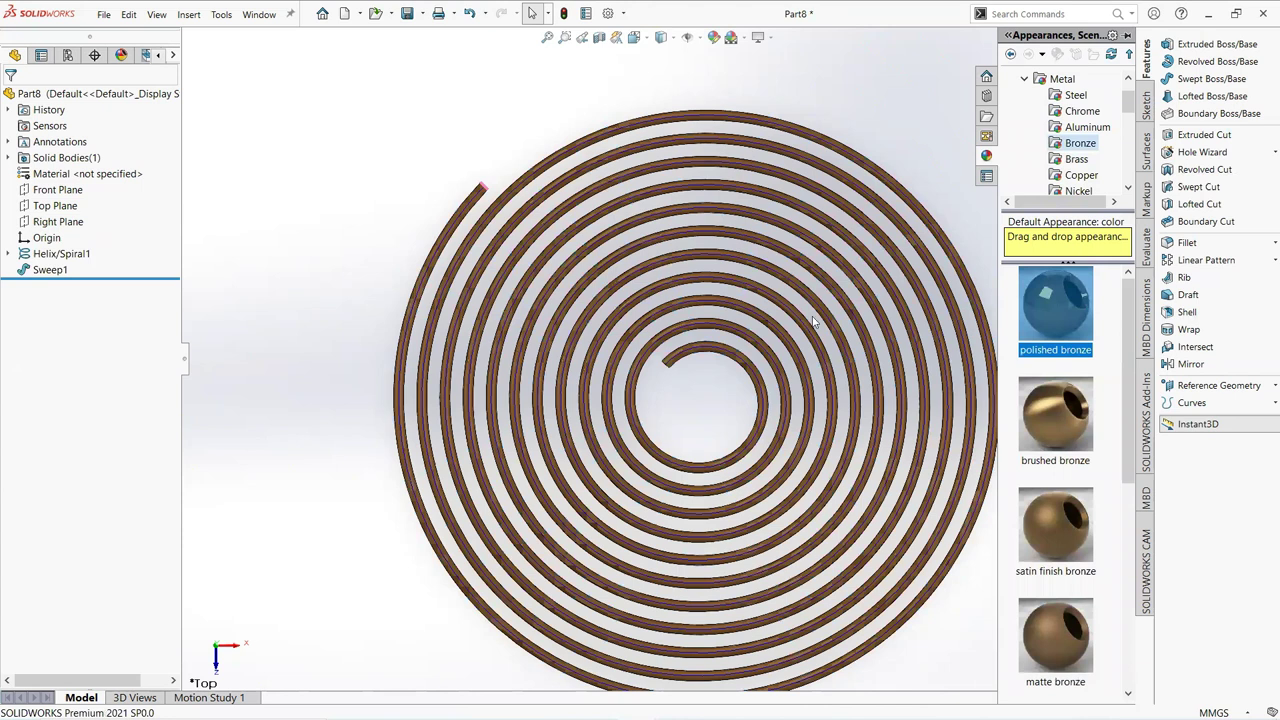